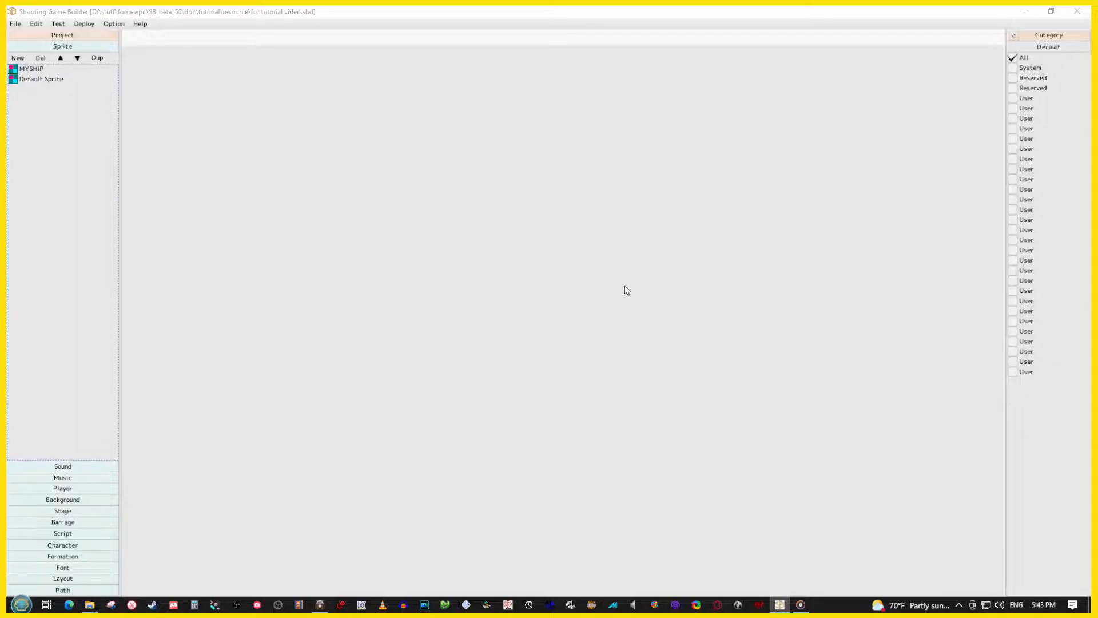
Create a new sprite and name it ENEMY
{"action": "left_click", "coordinate": [56, 128]}
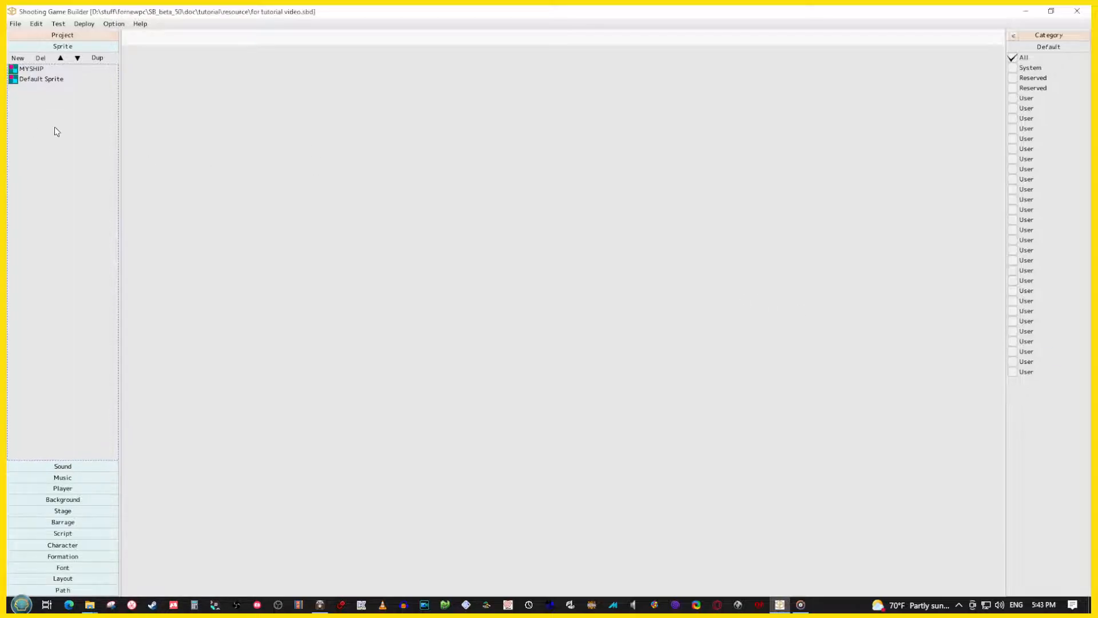
{"action": "left_click", "coordinate": [21, 58]}
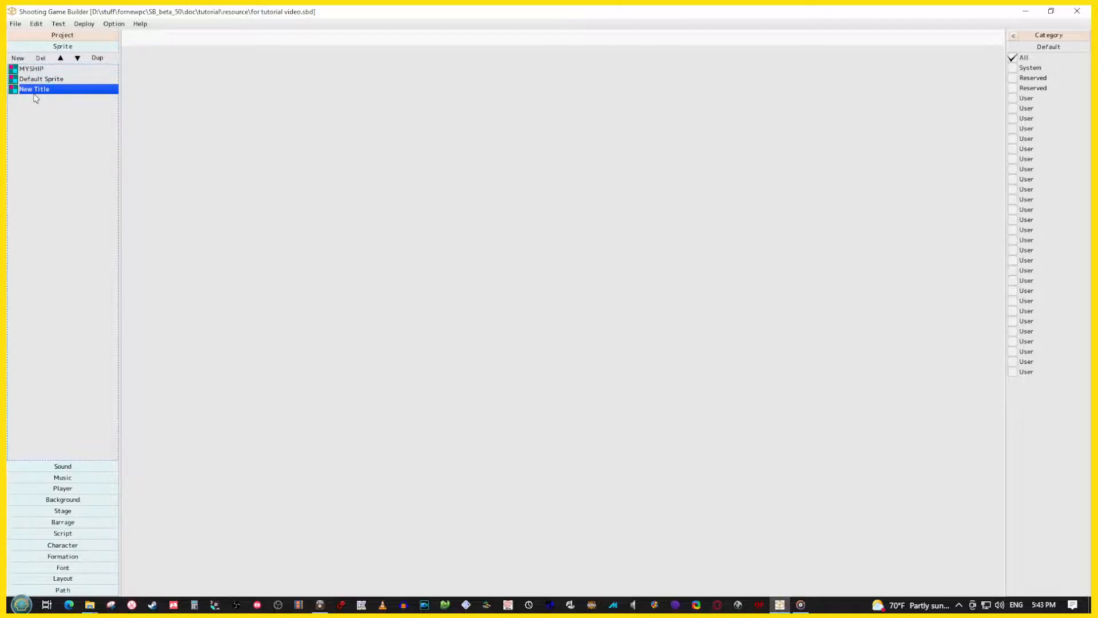
{"action": "double_click", "coordinate": [21, 90]}
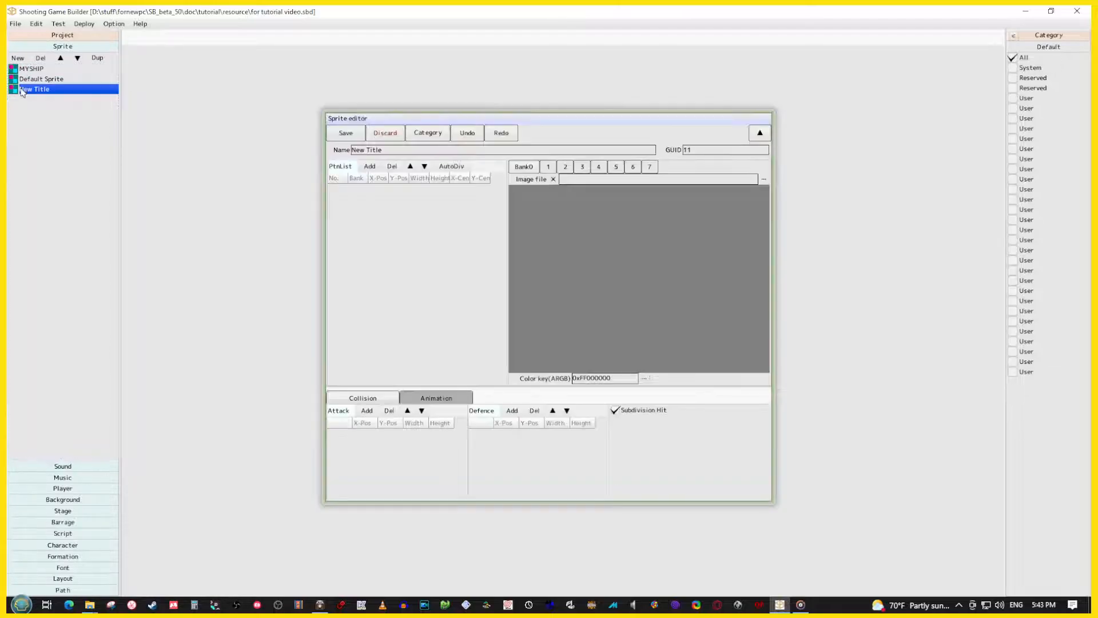
{"action": "left_click", "coordinate": [388, 149]}
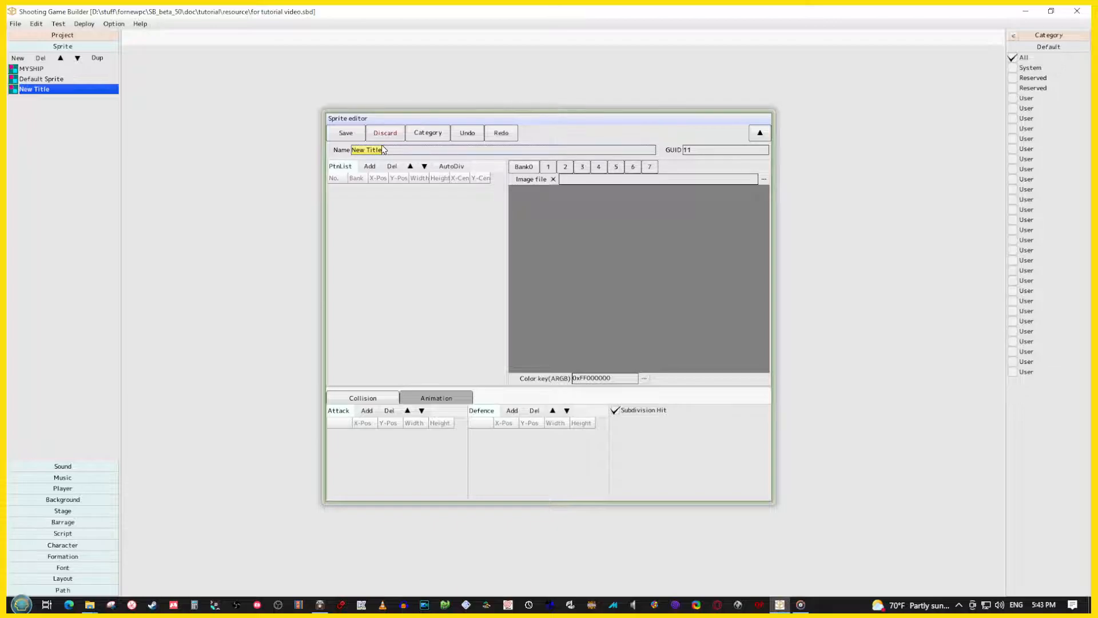
{"action": "type", "text": "ENEMY"}
{"action": "left_click", "coordinate": [365, 235]}
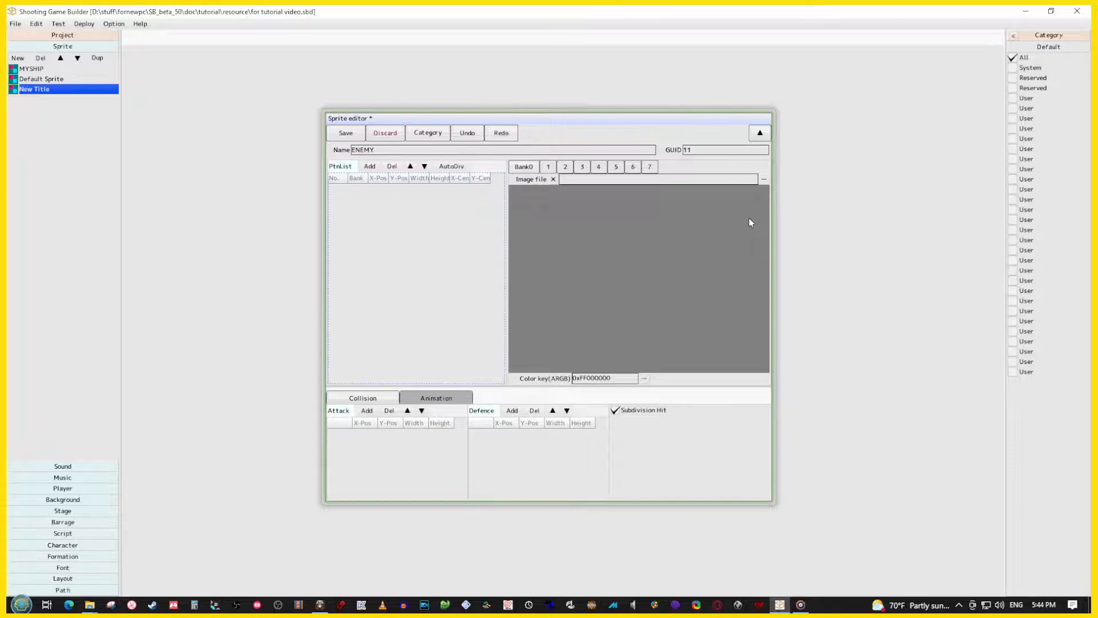
Load img_zako00.bmp from the tutorial's resource folder as the ENEMY sprite's Bank0 image
{"action": "left_click", "coordinate": [764, 180]}
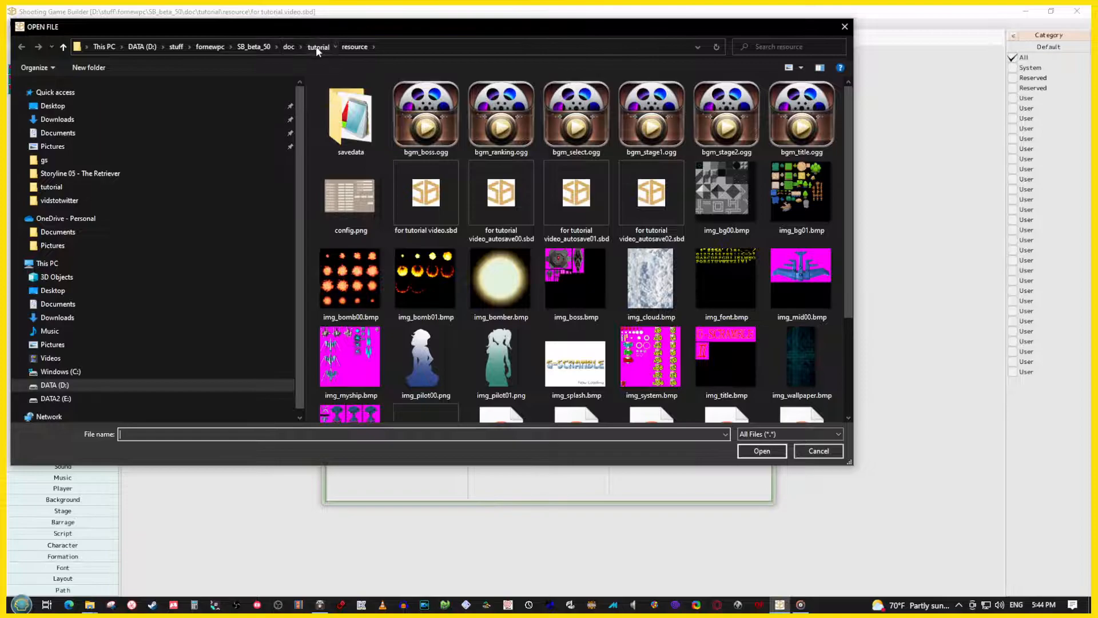
{"action": "left_click", "coordinate": [317, 46]}
{"action": "double_click", "coordinate": [343, 124]}
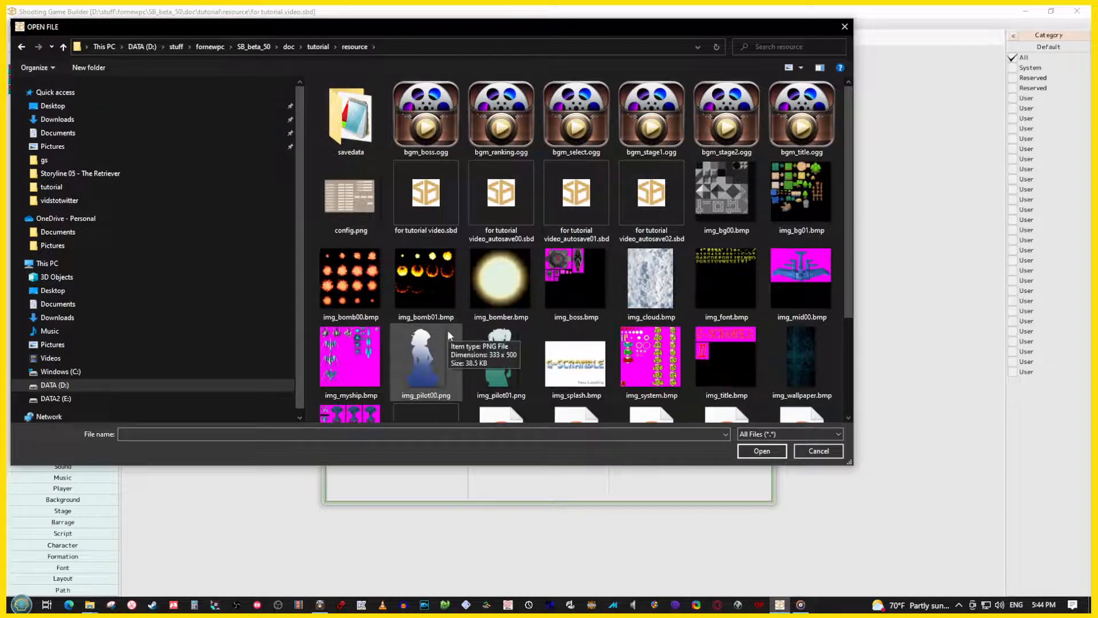
{"action": "scroll", "coordinate": [447, 329], "scroll_direction": "down", "scroll_amount": 2}
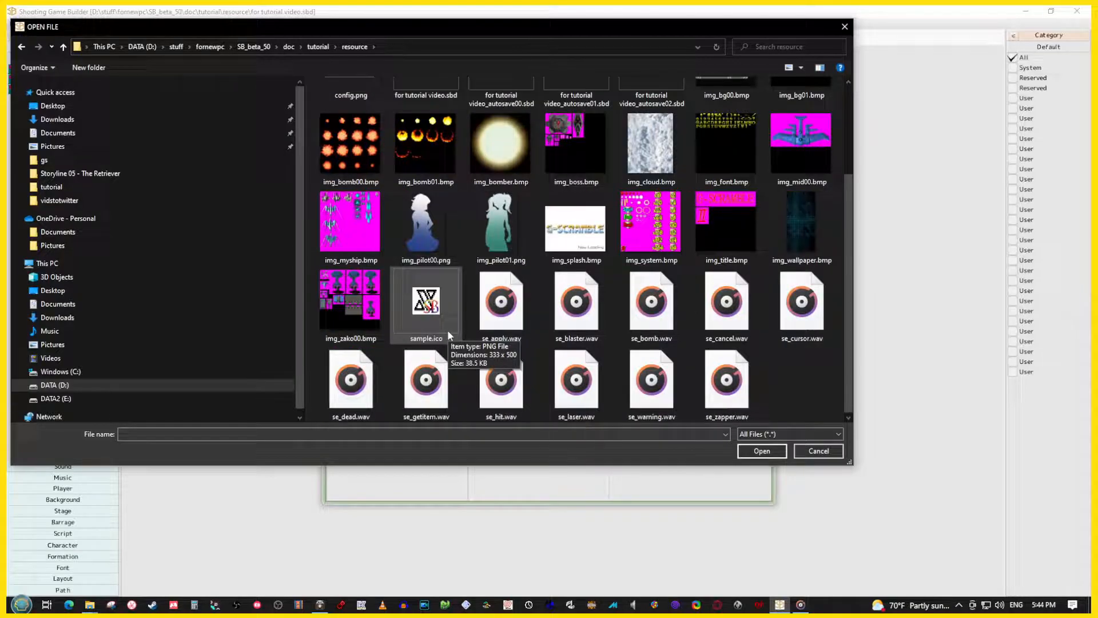
{"action": "left_click", "coordinate": [344, 309]}
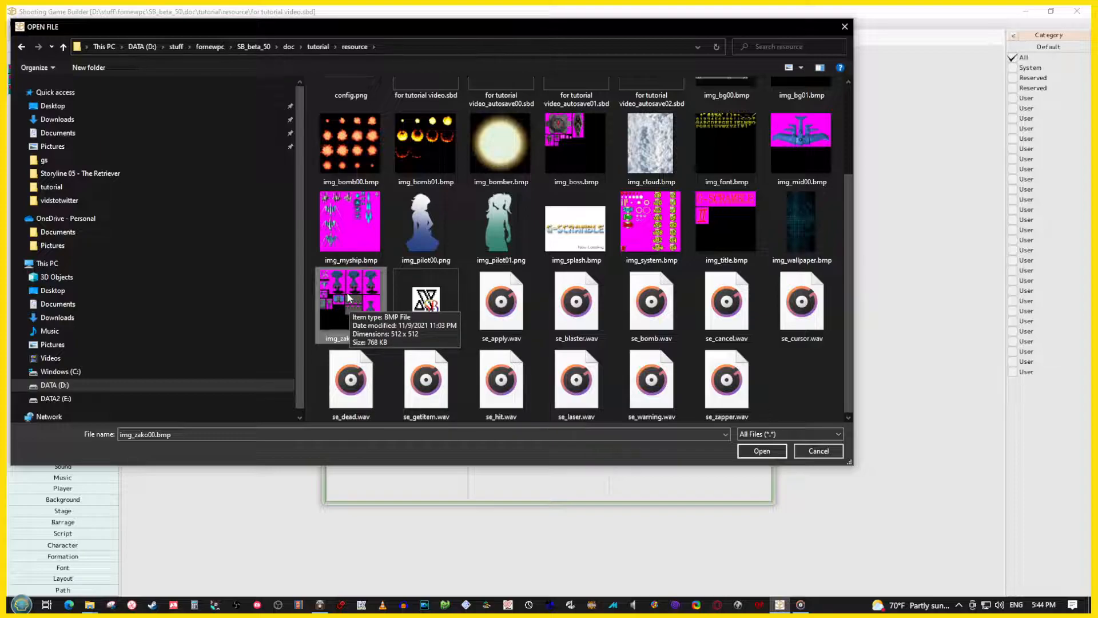
{"action": "double_click", "coordinate": [346, 293]}
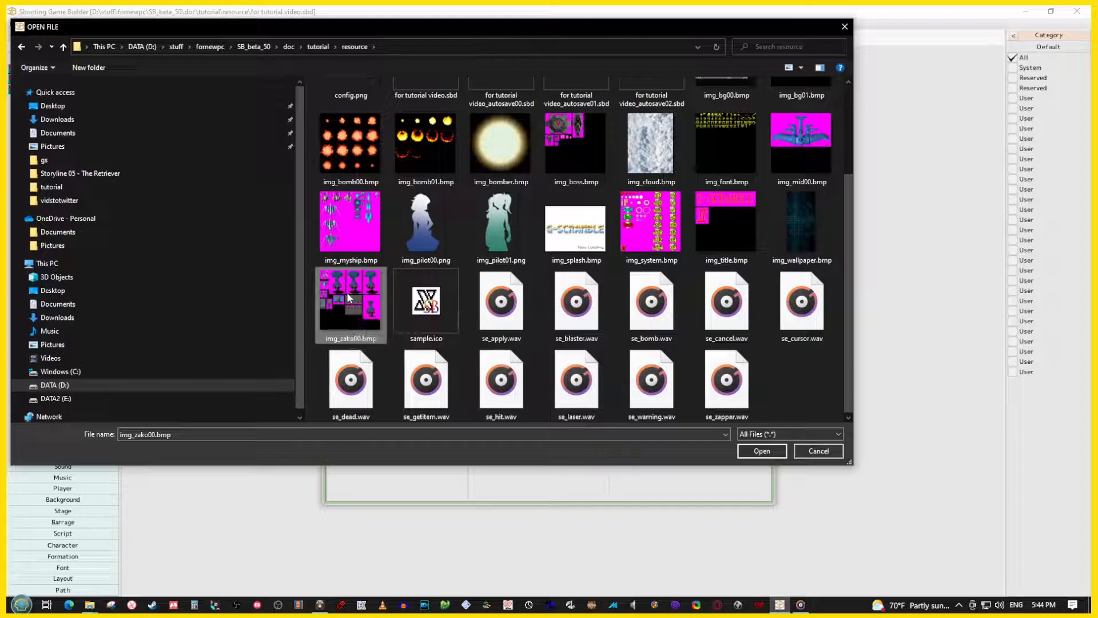
Define the jet's pattern at X 0, Y 96, size 80 by 72, with a 45 by 50 attack box at -23, -25, and save the sprite
{"action": "left_click_drag", "start_coordinate": [565, 303], "coordinate": [580, 339]}
{"action": "scroll", "coordinate": [583, 342], "scroll_direction": "down", "scroll_amount": 2}
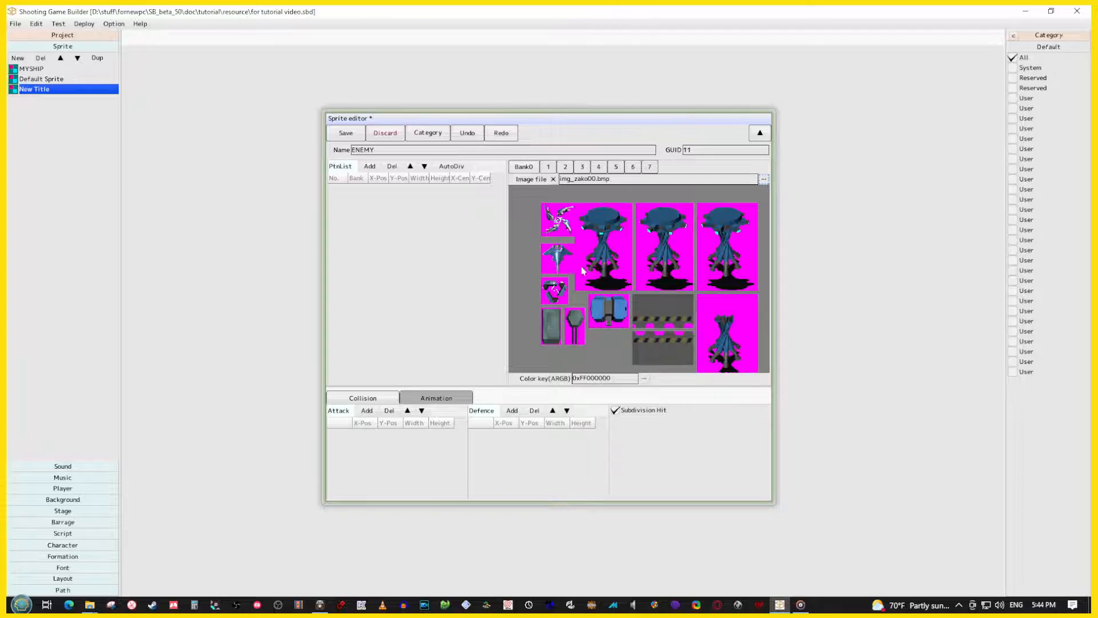
{"action": "scroll", "coordinate": [560, 311], "scroll_direction": "up", "scroll_amount": 3}
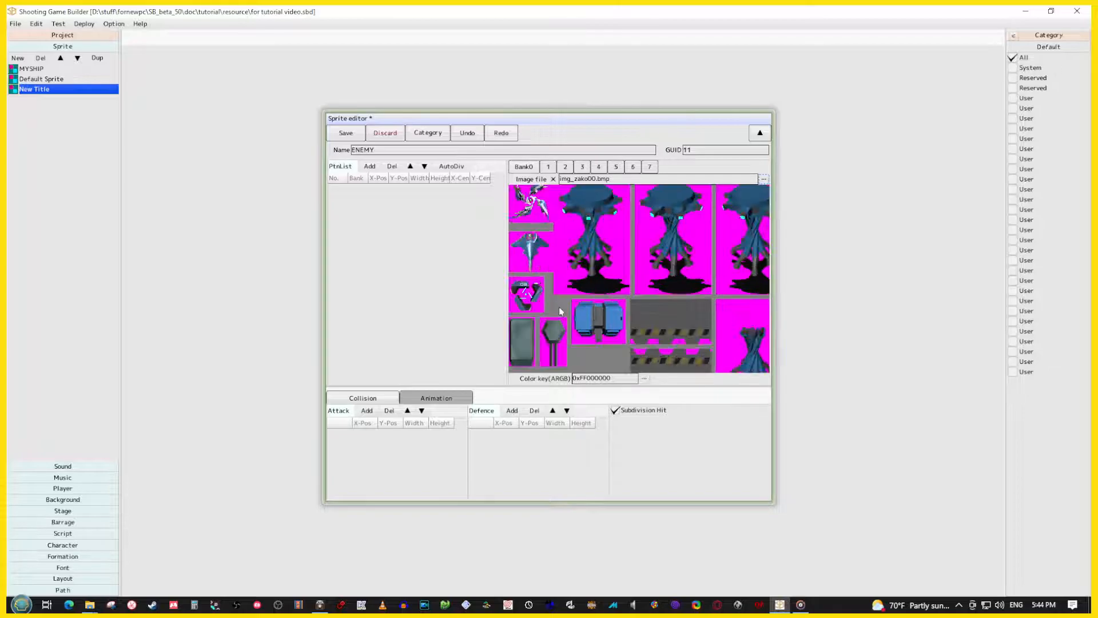
{"action": "middle_click_drag", "start_coordinate": [541, 291], "coordinate": [769, 306]}
{"action": "middle_click_drag", "start_coordinate": [769, 307], "coordinate": [692, 331]}
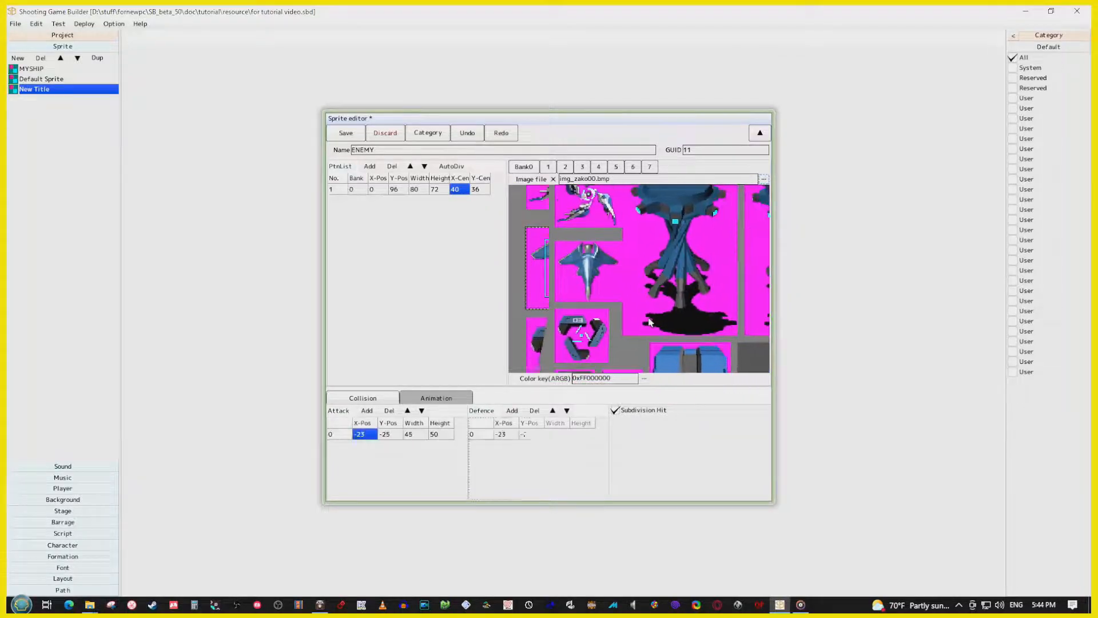
{"action": "left_click", "coordinate": [338, 136]}
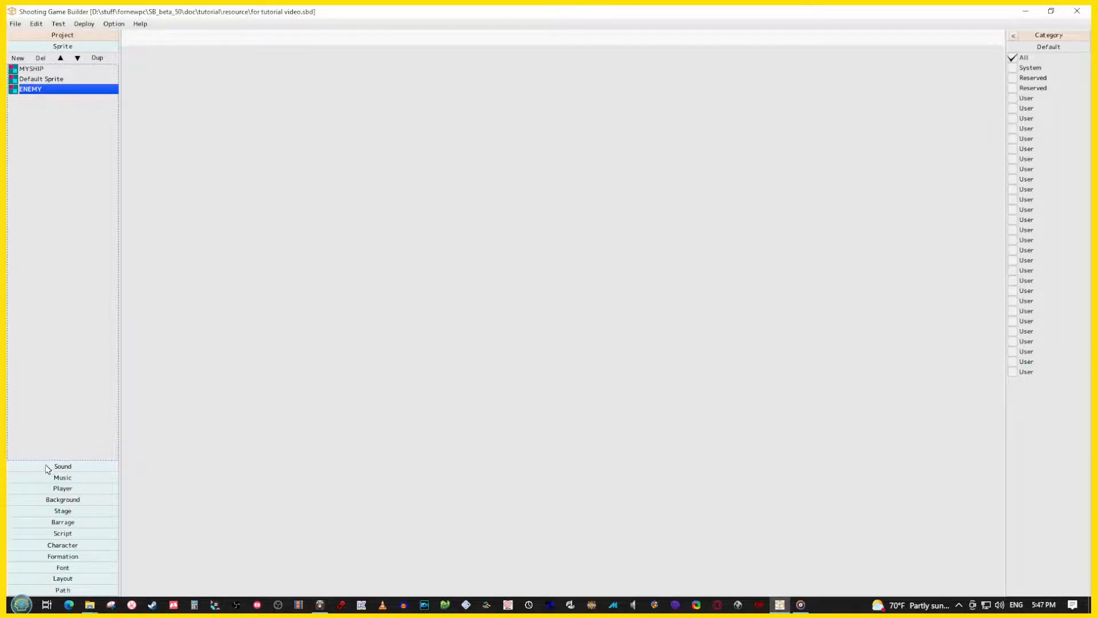
Create a new character and name it ENEMY-A
{"action": "left_click", "coordinate": [70, 547]}
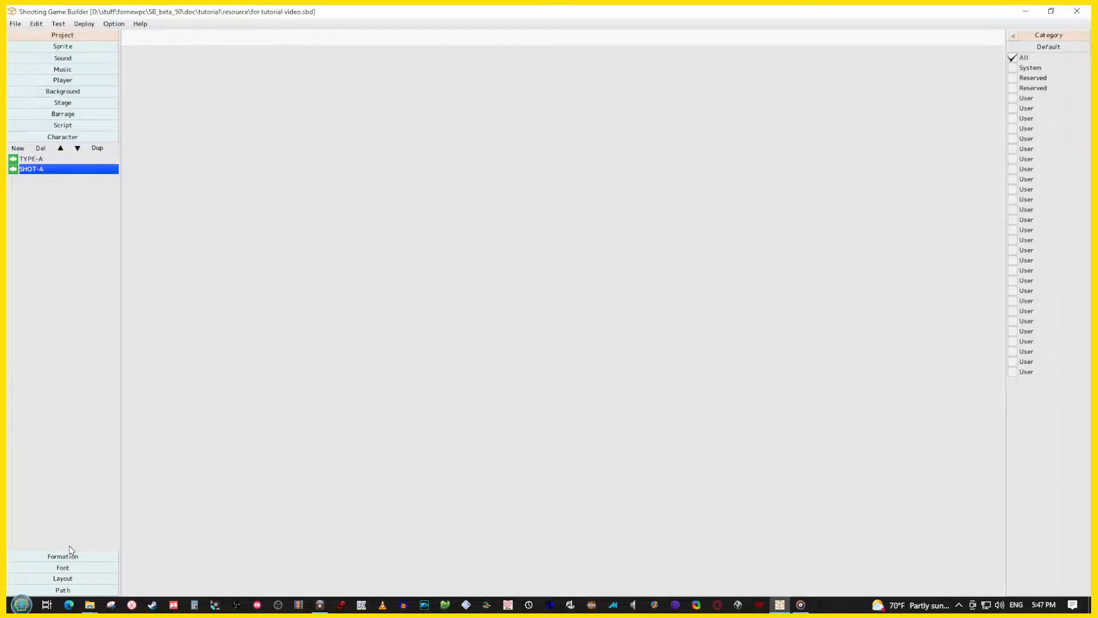
{"action": "left_click", "coordinate": [17, 149]}
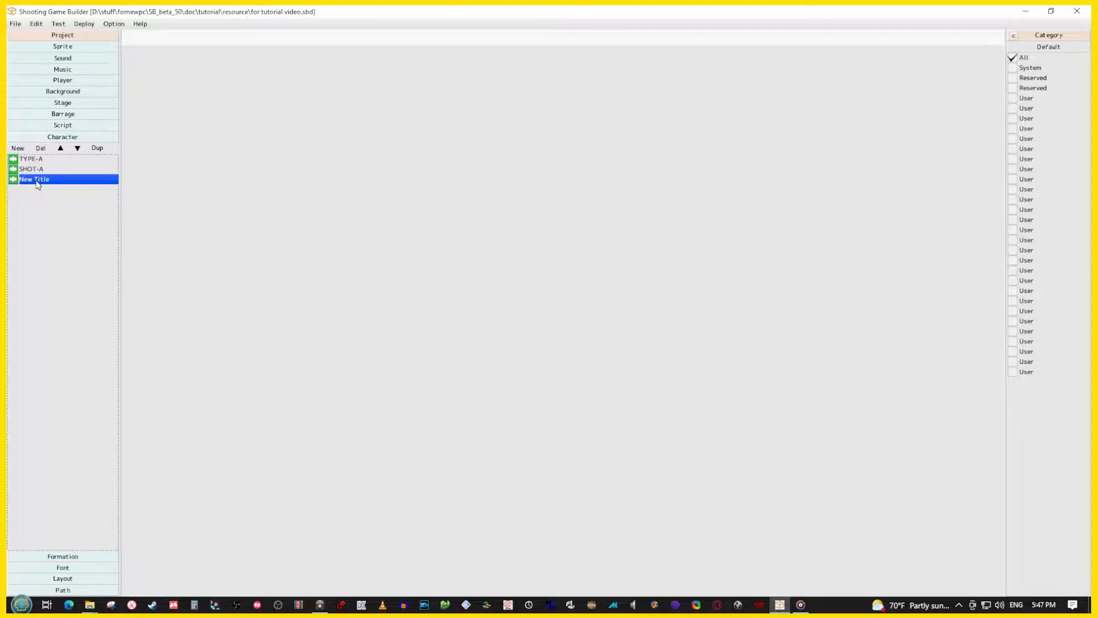
{"action": "double_click", "coordinate": [36, 181]}
{"action": "left_click", "coordinate": [478, 151]}
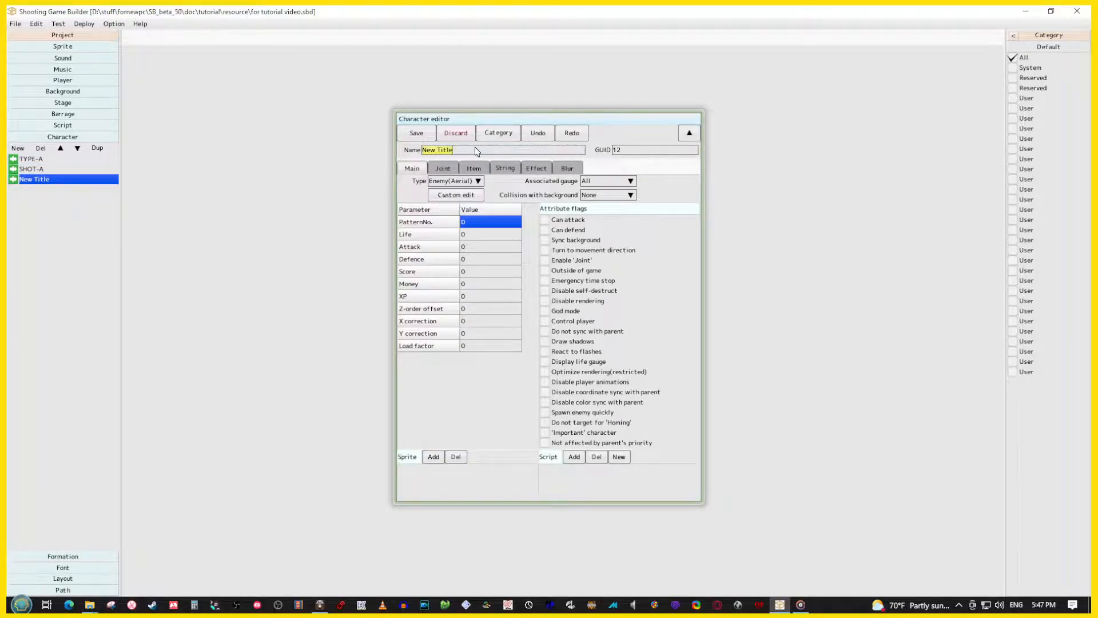
{"action": "type", "text": "ENEMY-A"}
Set ENEMY-A's pattern number to 1 and assign the ENEMY sprite to it
{"action": "left_click", "coordinate": [479, 222]}
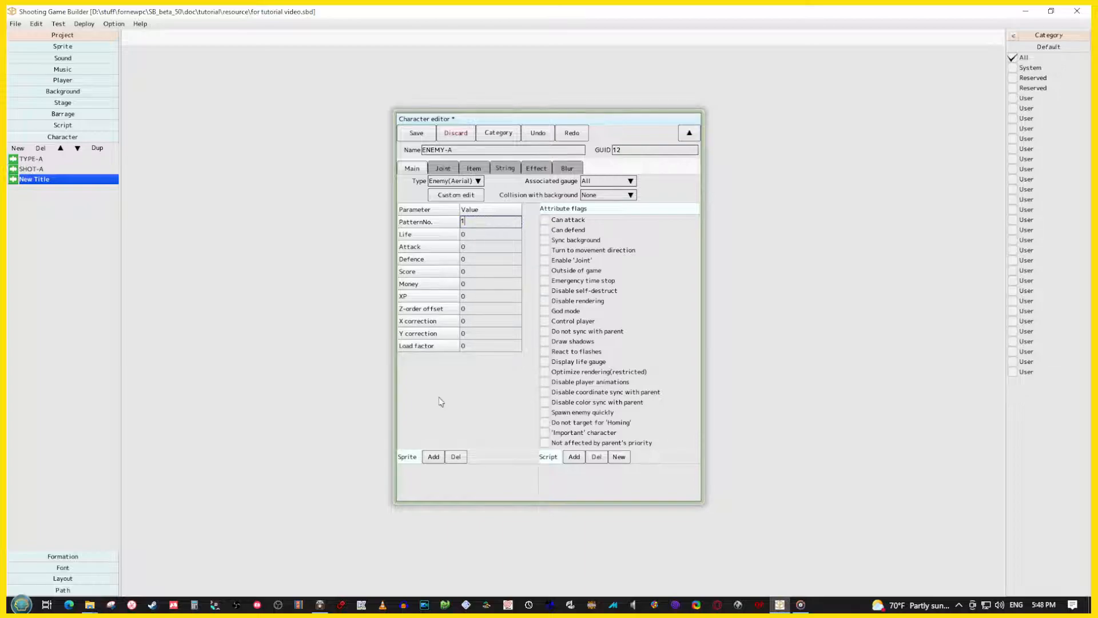
{"action": "left_click", "coordinate": [433, 456]}
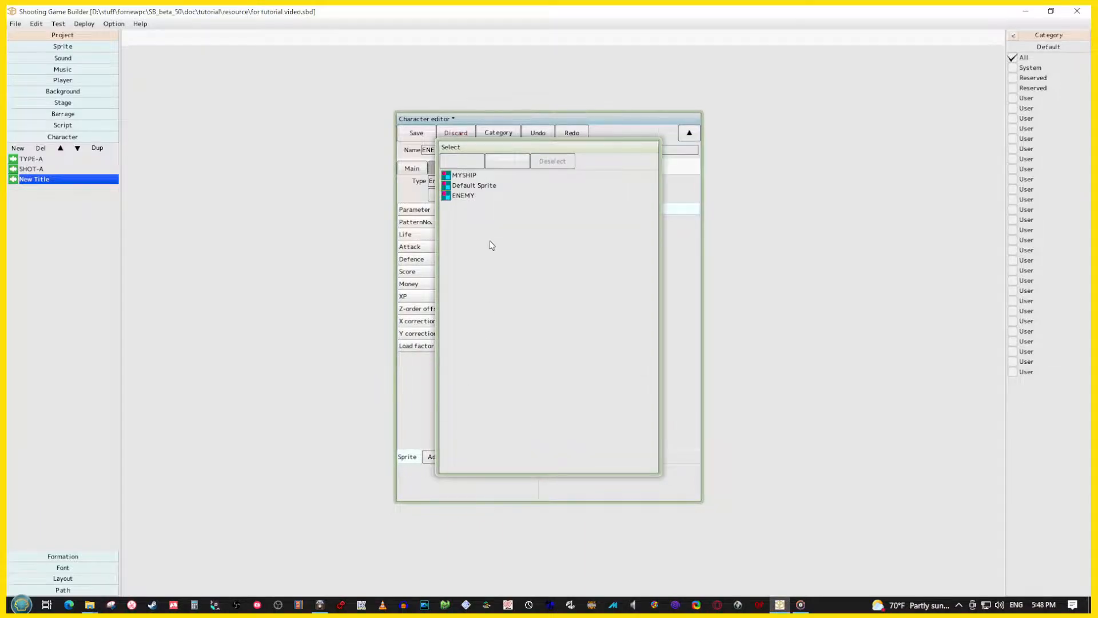
{"action": "double_click", "coordinate": [464, 196]}
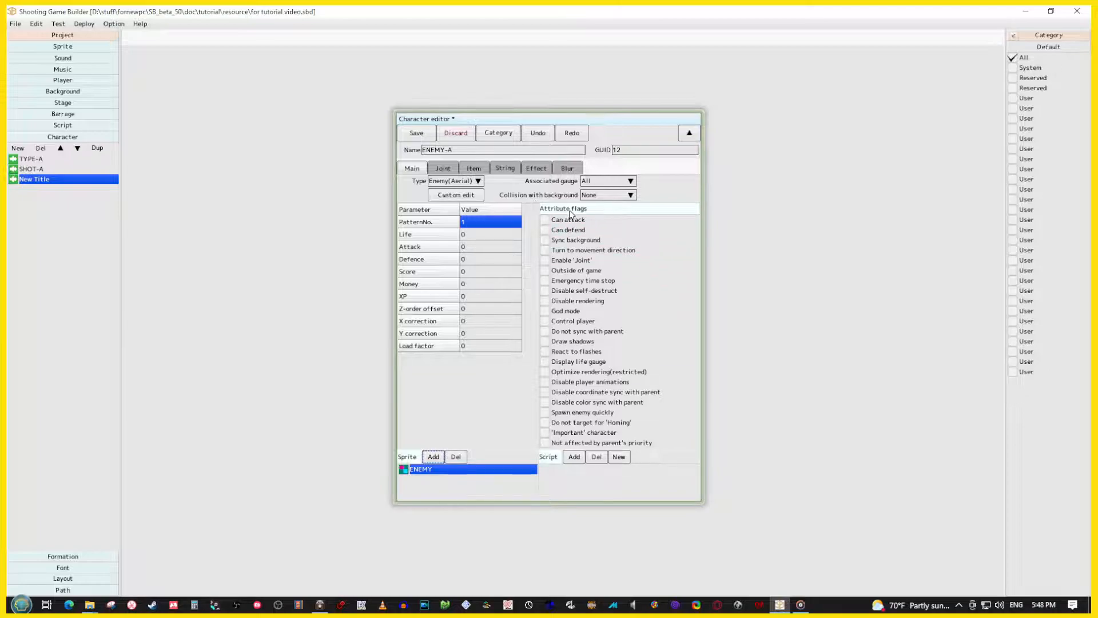
Enable ENEMY-A's Can attack, Can defend and Draw shadows flags and set its score to 100
{"action": "left_click", "coordinate": [546, 221]}
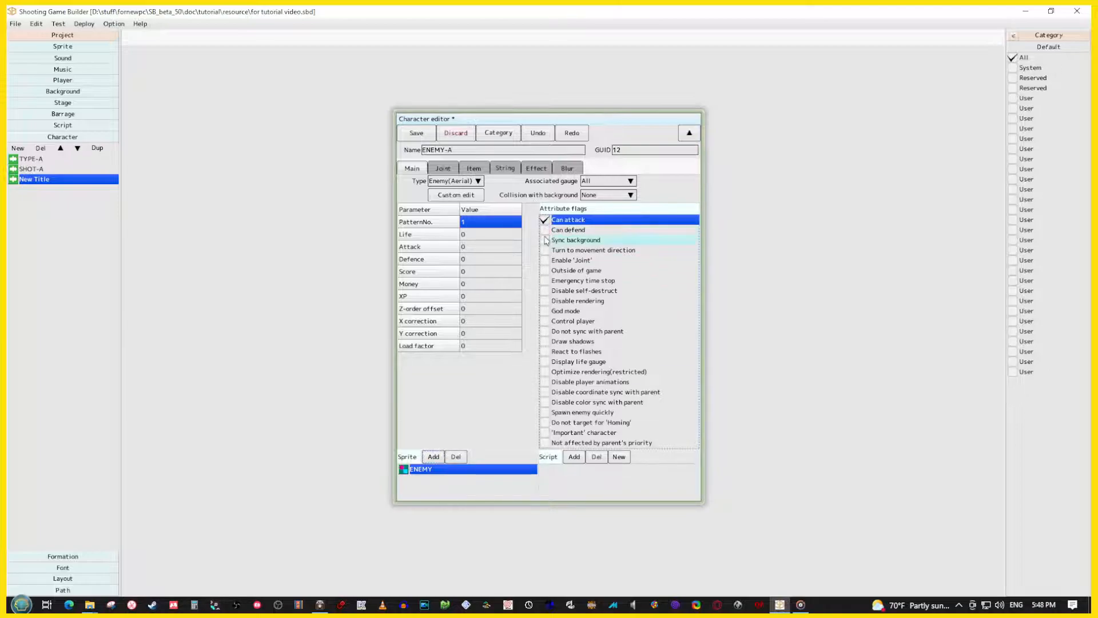
{"action": "left_click", "coordinate": [545, 230]}
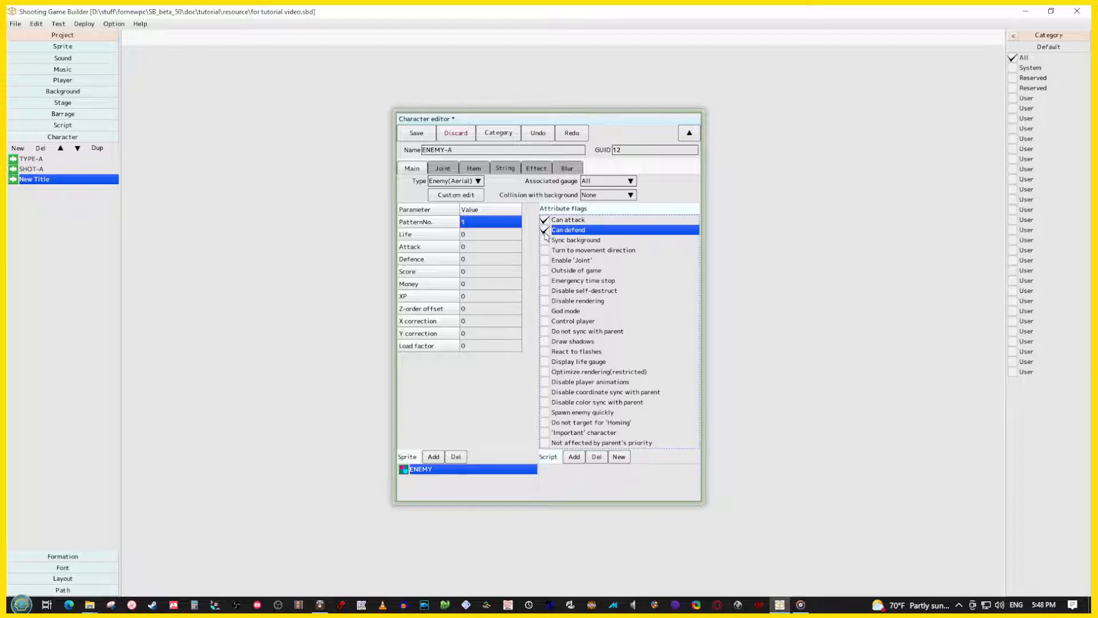
{"action": "left_click", "coordinate": [545, 342]}
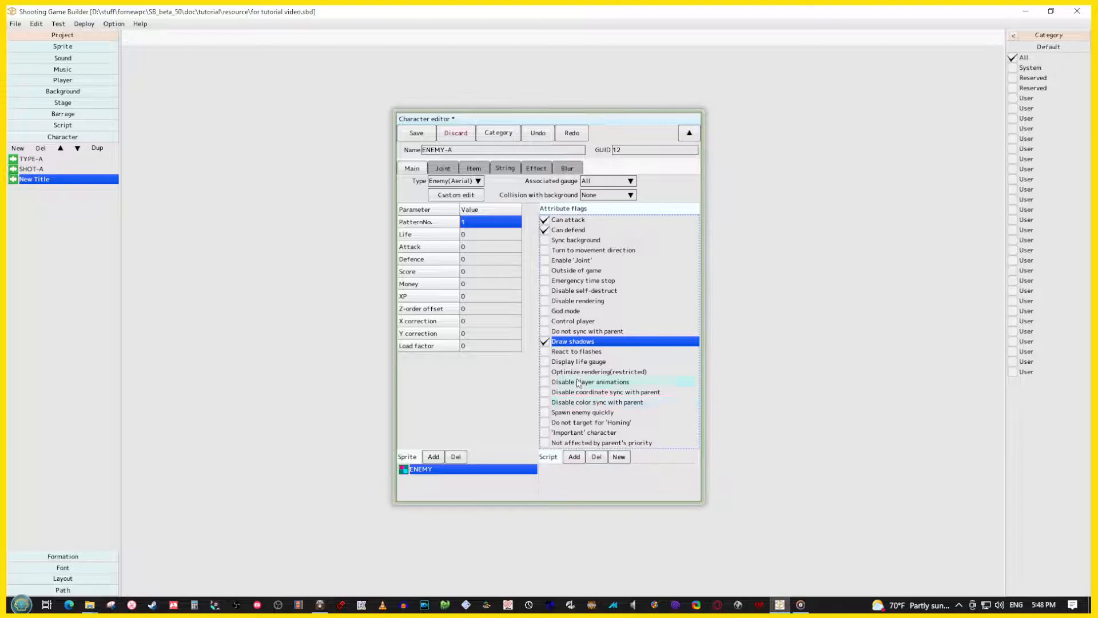
{"action": "double_click", "coordinate": [473, 273]}
{"action": "type", "text": "100"}
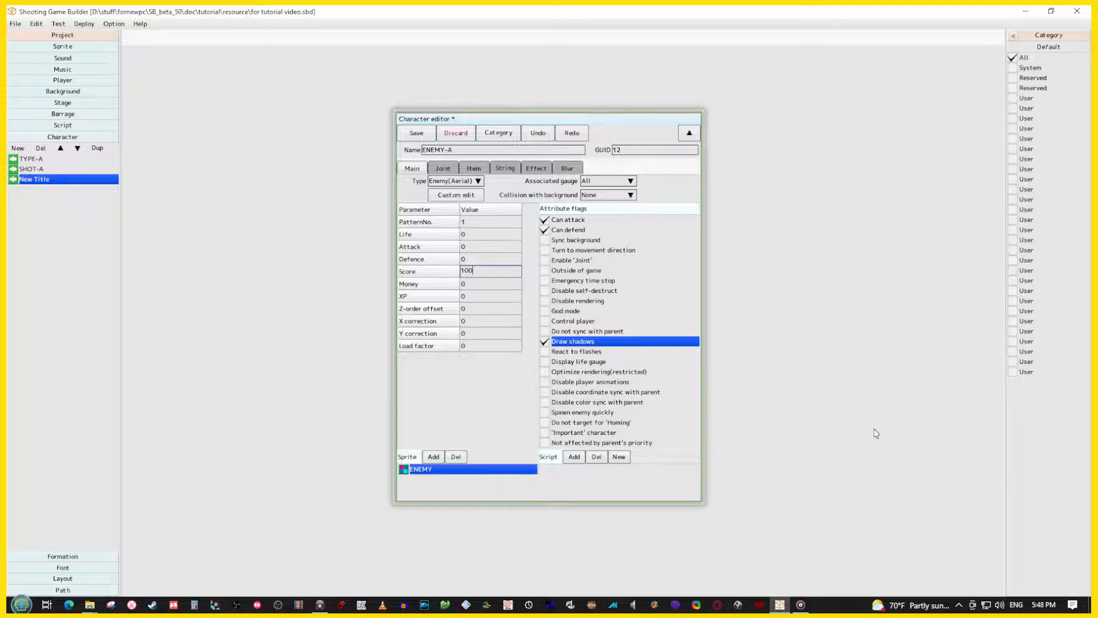
{"action": "key", "text": "Return"}
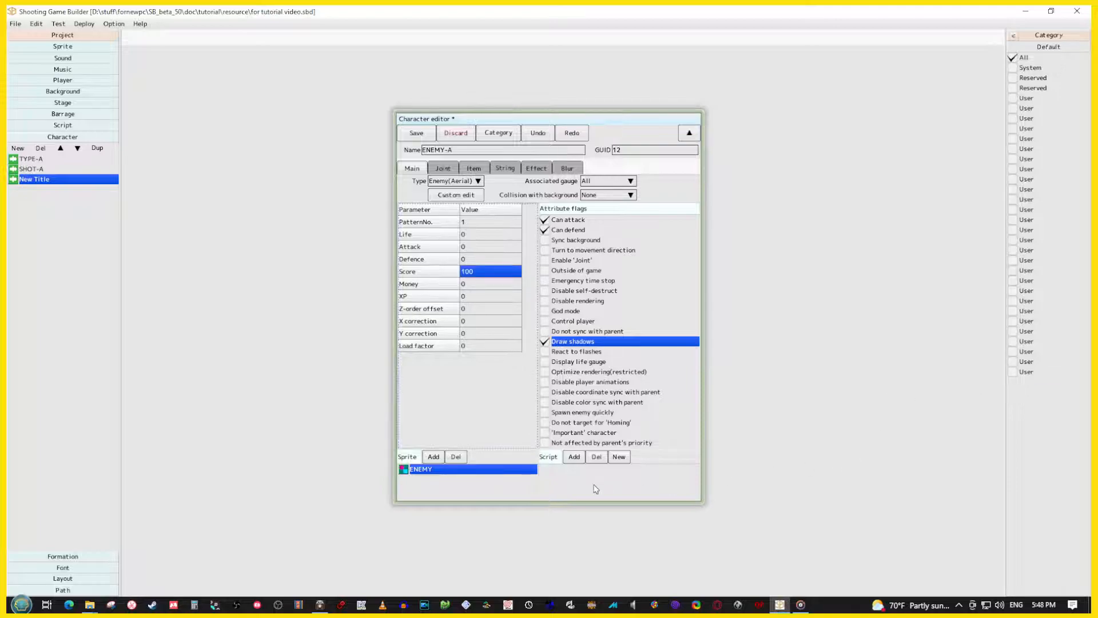
Create a new script for ENEMY-A and place a Move X.Y. panel in the cell below the gate
{"action": "left_click", "coordinate": [621, 458]}
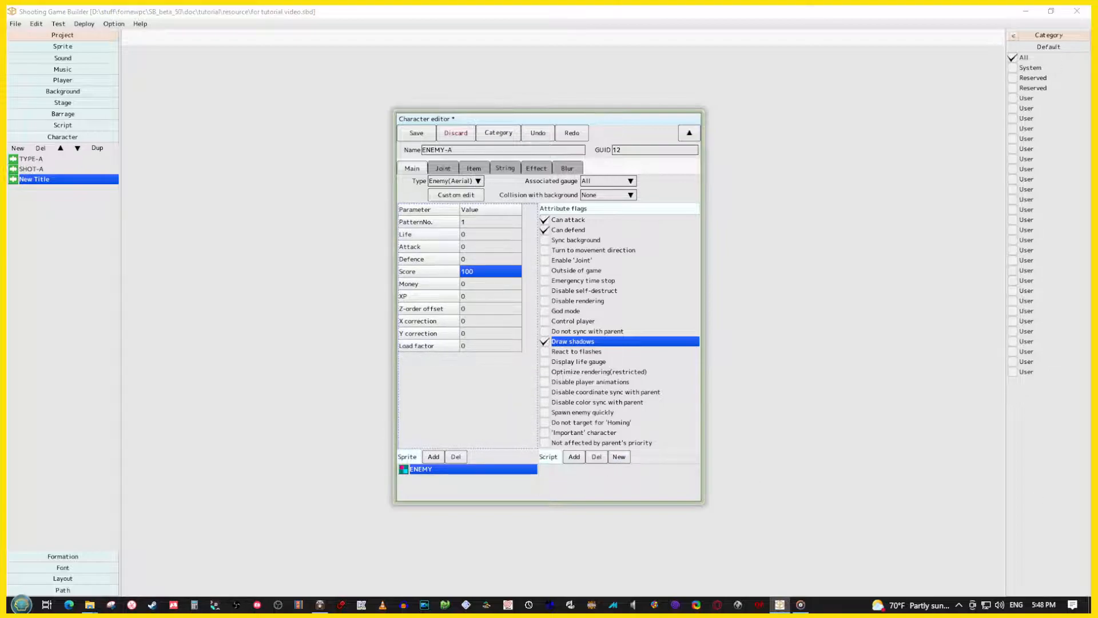
{"action": "left_click", "coordinate": [622, 457]}
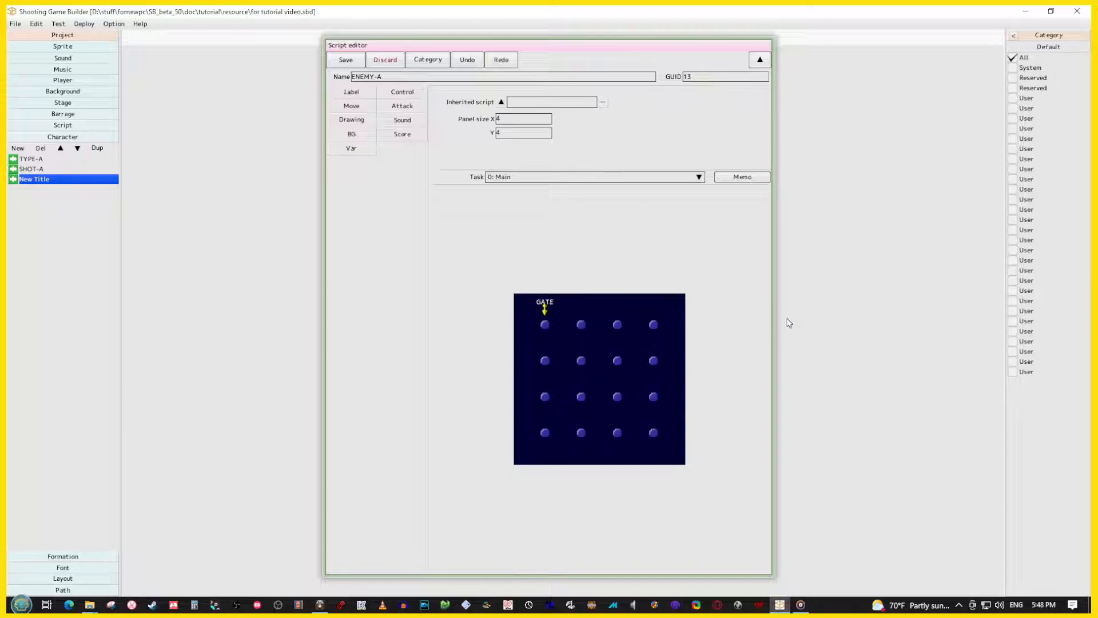
{"action": "left_click", "coordinate": [534, 326]}
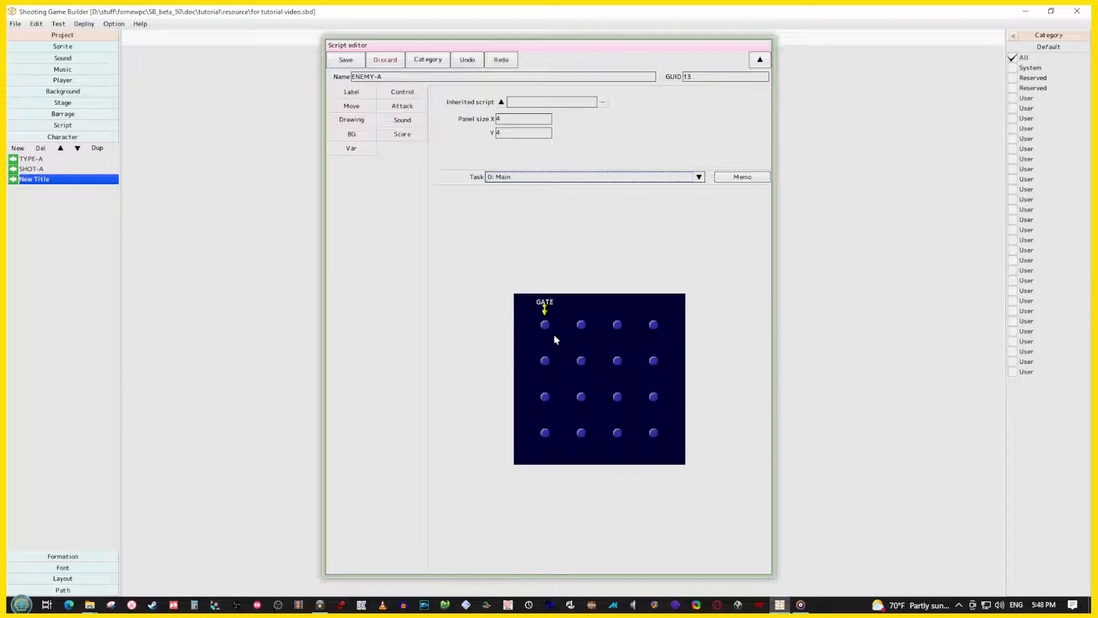
{"action": "left_click", "coordinate": [352, 107]}
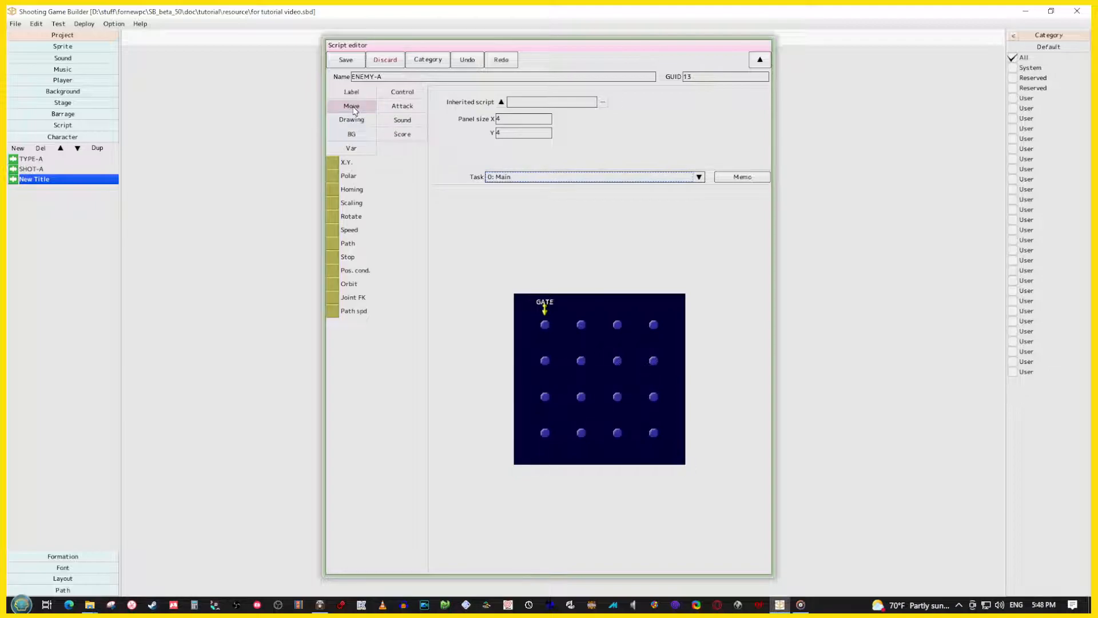
{"action": "left_click", "coordinate": [344, 163]}
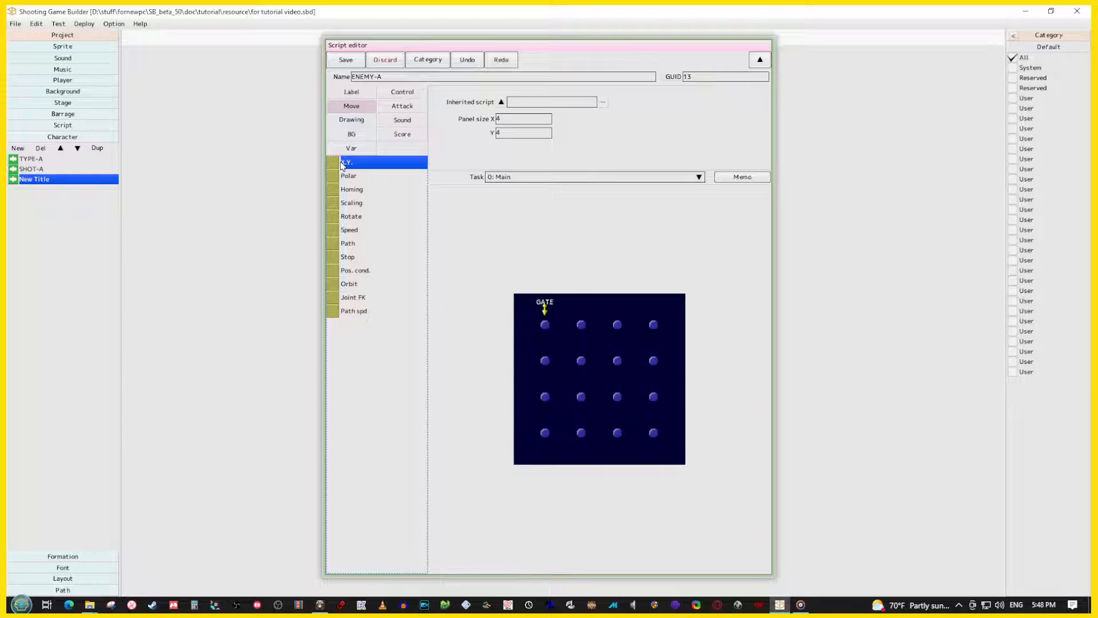
{"action": "left_click", "coordinate": [554, 331]}
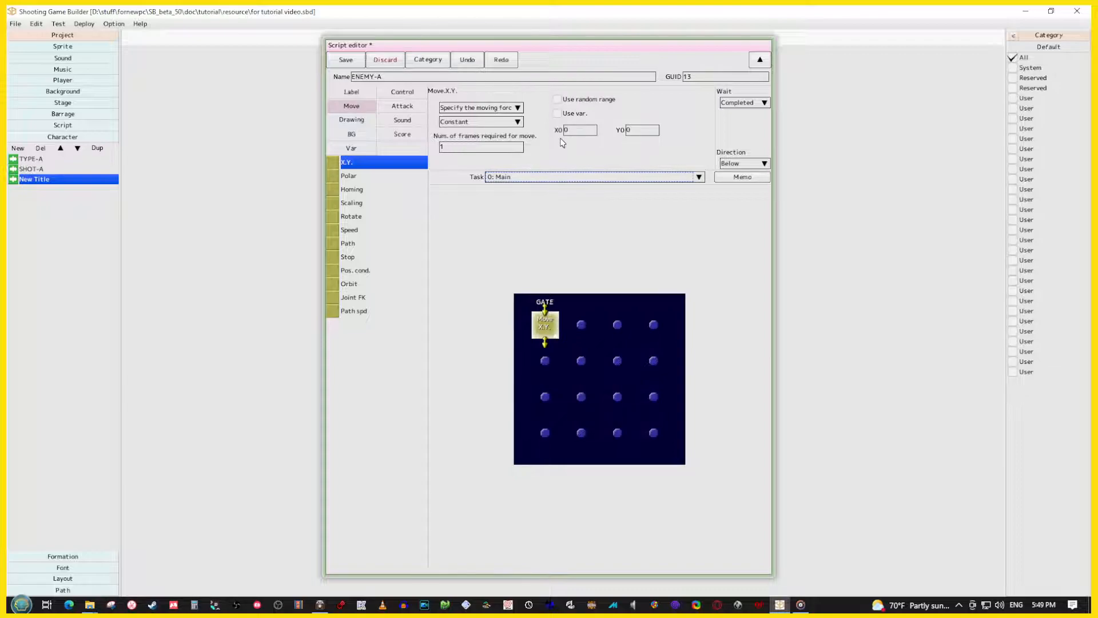
Set the Move X.Y. panel's Y value to 1000
{"action": "left_click", "coordinate": [643, 135]}
{"action": "type", "text": "1000"}
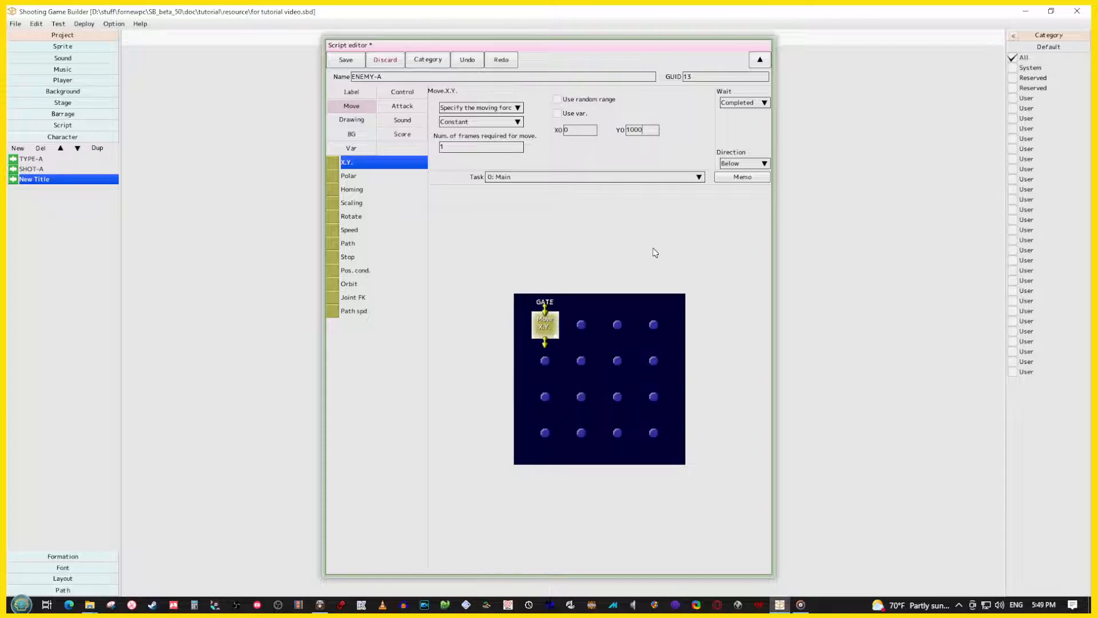
{"action": "left_click", "coordinate": [632, 352]}
{"action": "left_click", "coordinate": [544, 325]}
Add a Control Nop panel below the Move X.Y. panel with its wait set to Completed, and save the script and ENEMY-A
{"action": "left_click", "coordinate": [402, 92]}
{"action": "left_click", "coordinate": [346, 165]}
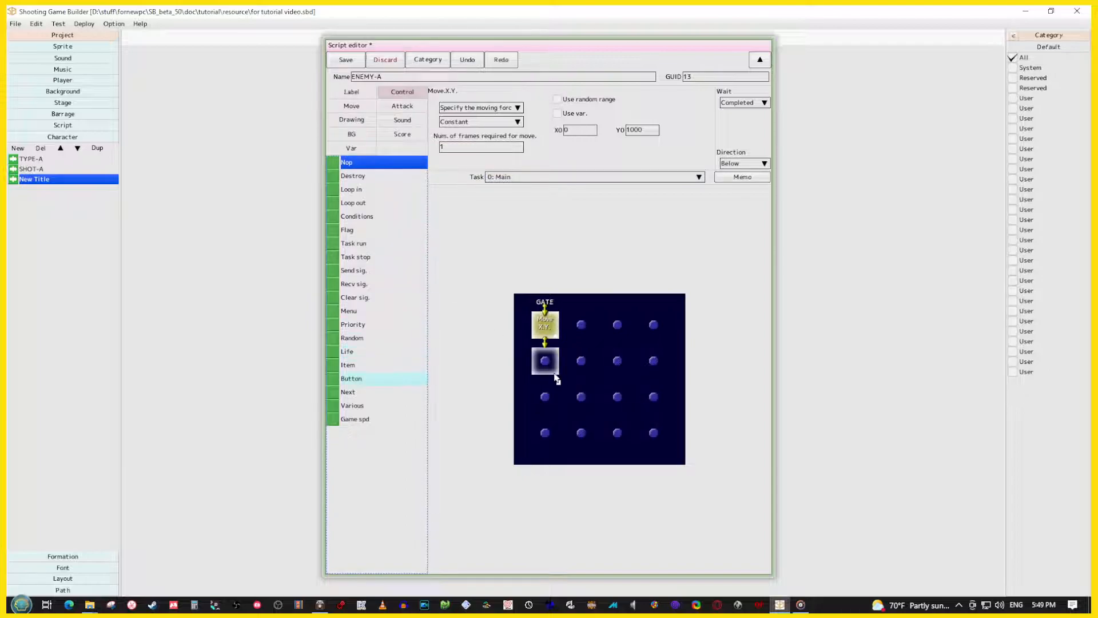
{"action": "left_click", "coordinate": [557, 372]}
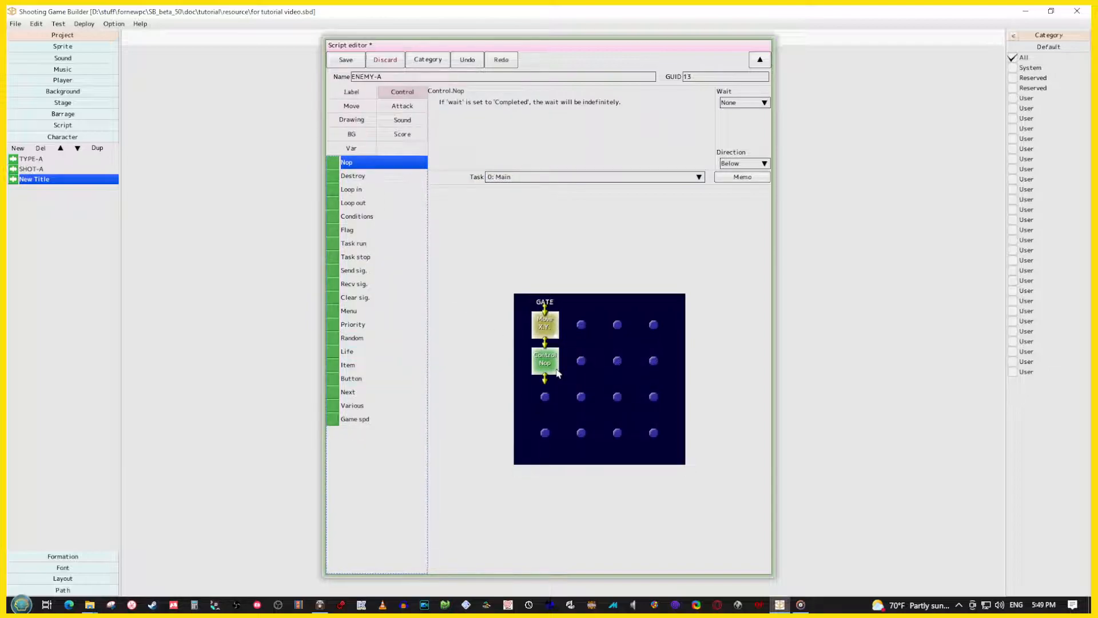
{"action": "left_click", "coordinate": [746, 104]}
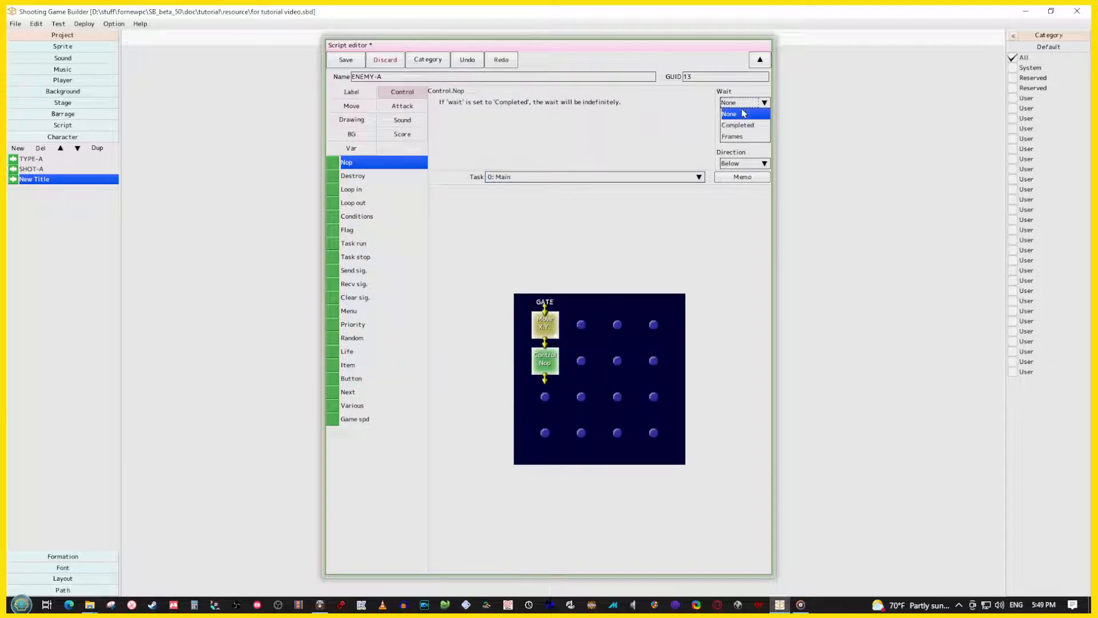
{"action": "left_click", "coordinate": [739, 126]}
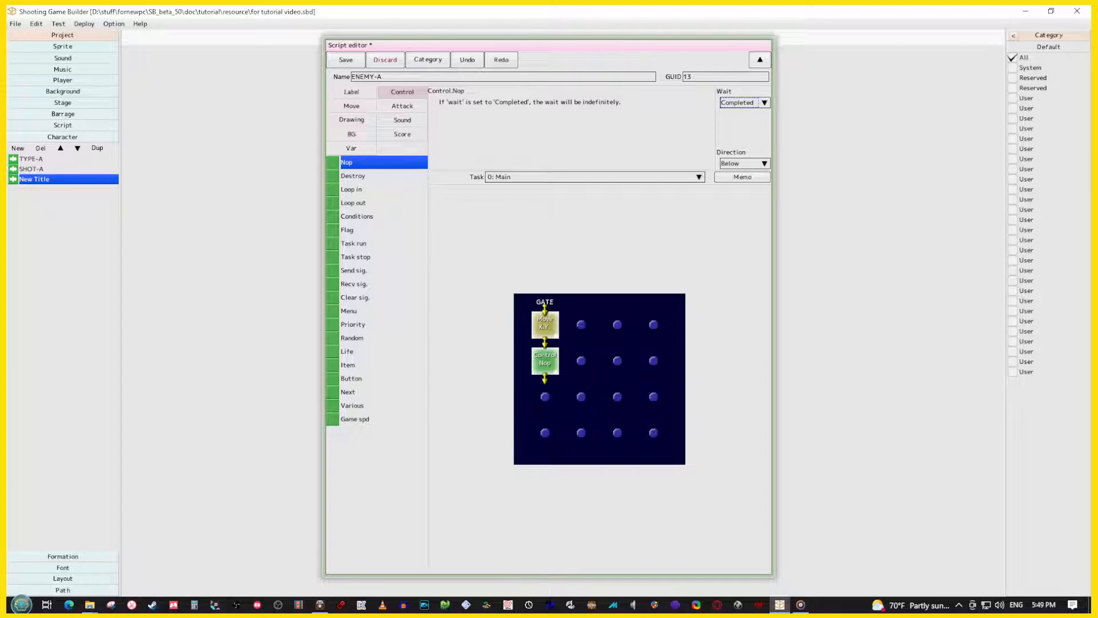
{"action": "left_click", "coordinate": [341, 60]}
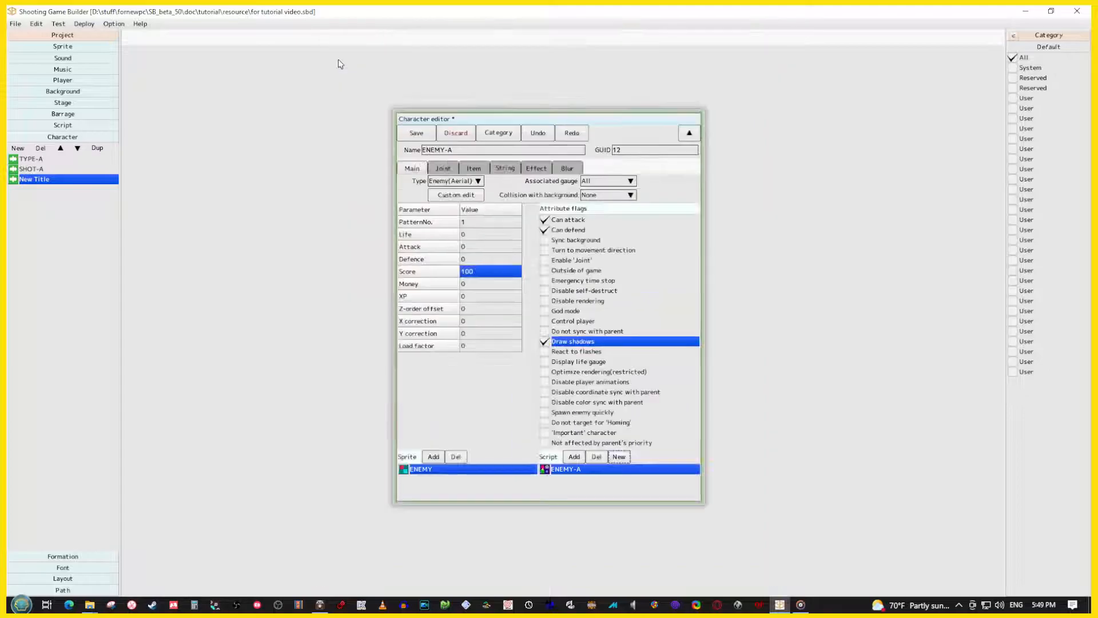
{"action": "left_click", "coordinate": [416, 132]}
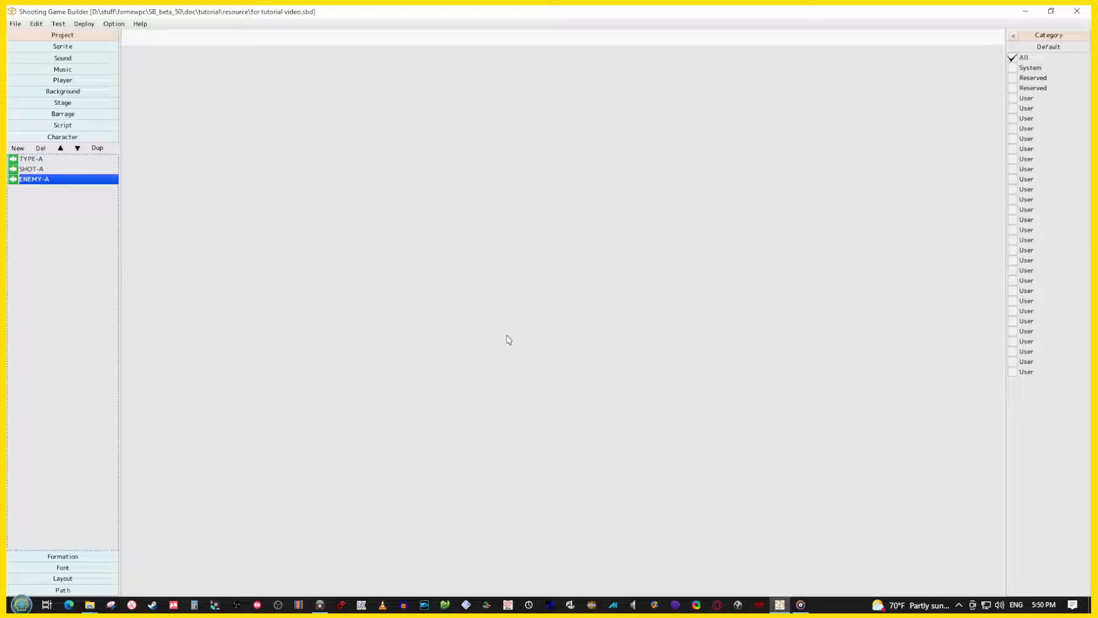
Start a test play, fire some shots and switch the test to the ENEMY-A character
{"action": "key", "text": "F5"}
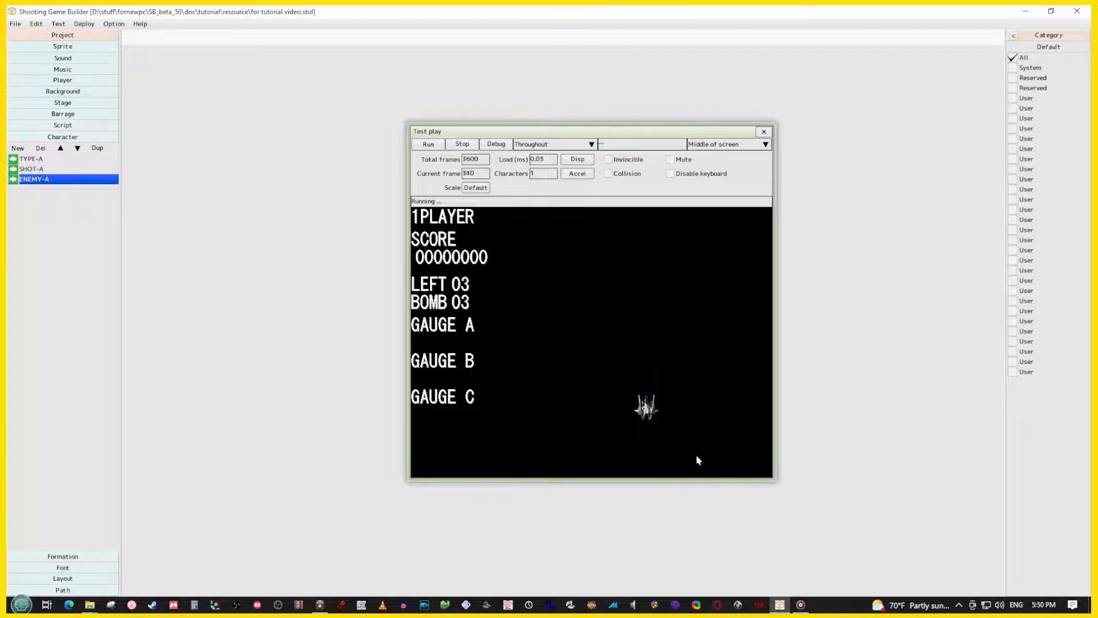
{"action": "key", "text": "z"}
{"action": "key", "text": "z"}
{"action": "left_click", "coordinate": [32, 183]}
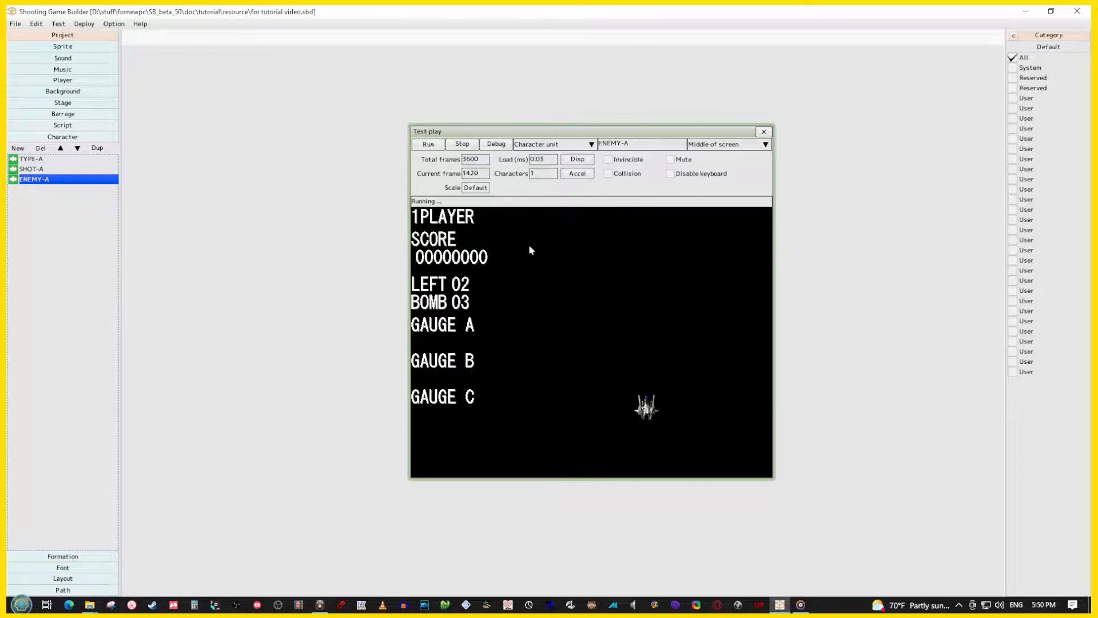
Set the test play's spawn position to Above screen, run it while firing at the enemy, and stop it
{"action": "left_click", "coordinate": [729, 148]}
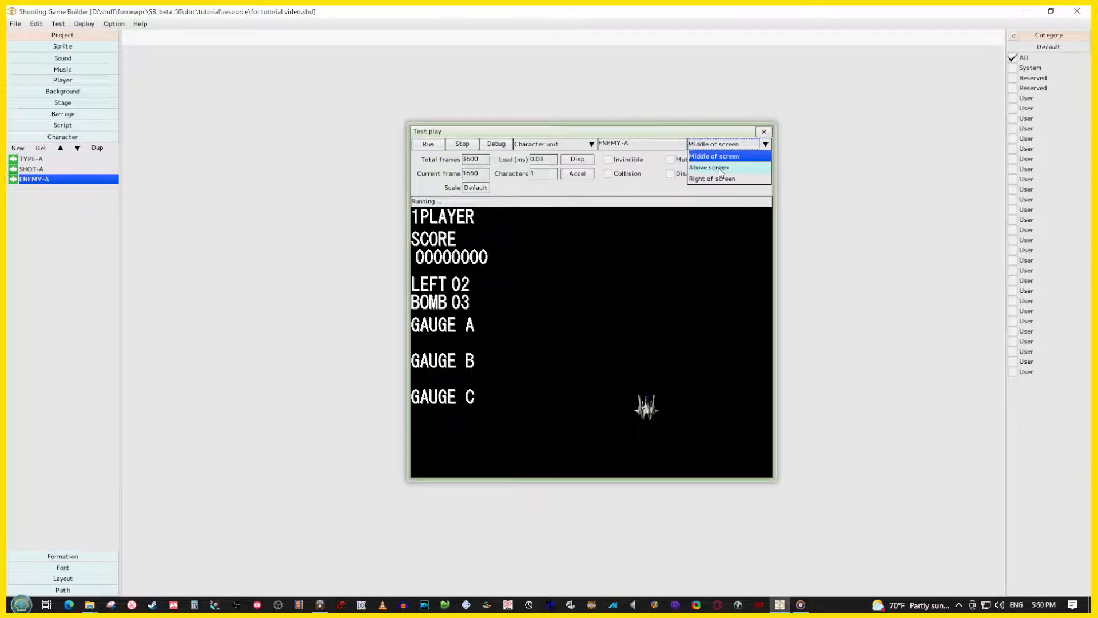
{"action": "left_click", "coordinate": [721, 169]}
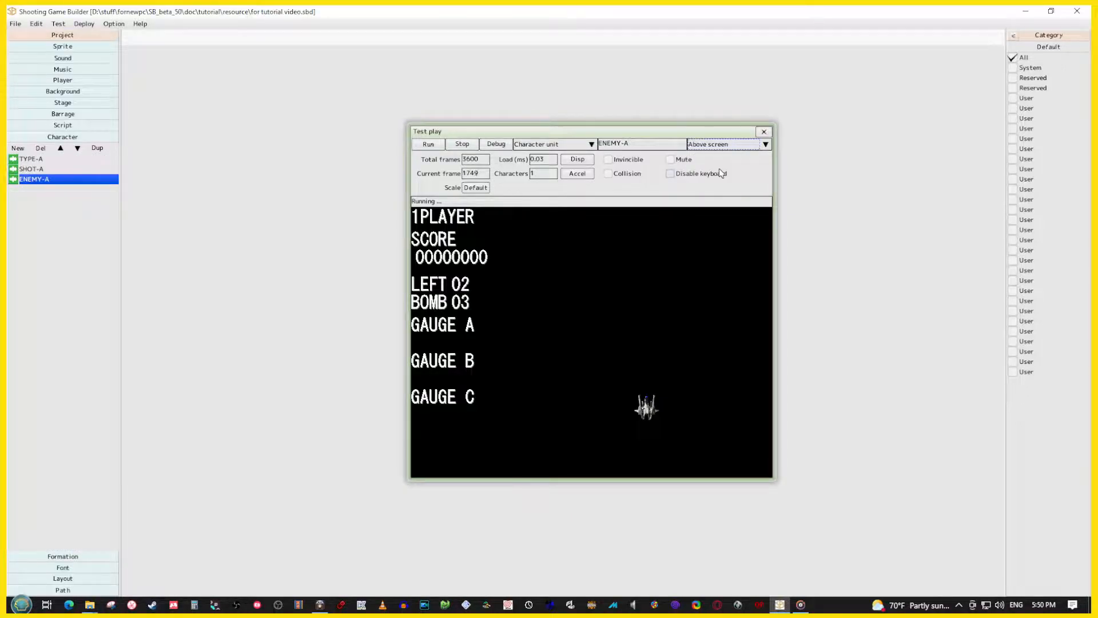
{"action": "left_click", "coordinate": [427, 145]}
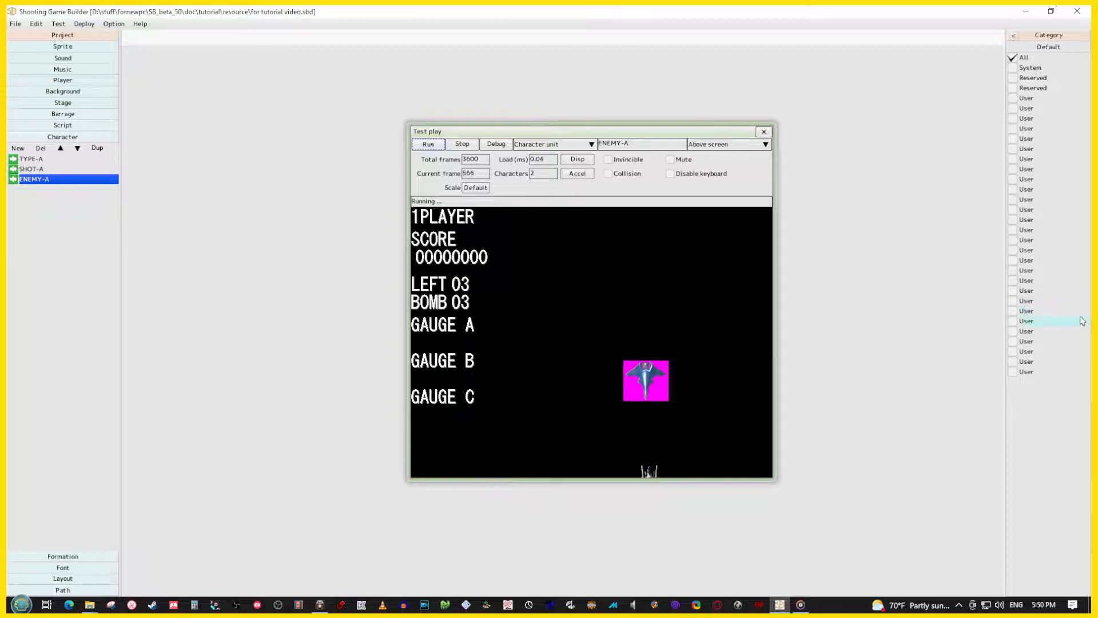
{"action": "key", "text": "z"}
{"action": "key", "text": "z"}
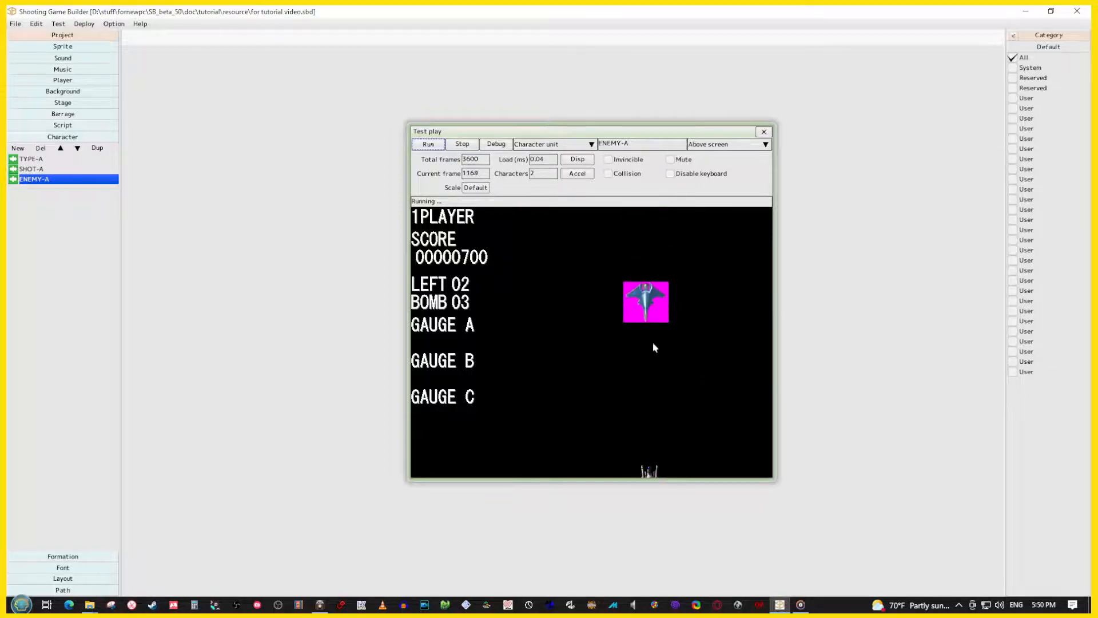
{"action": "left_click", "coordinate": [456, 146]}
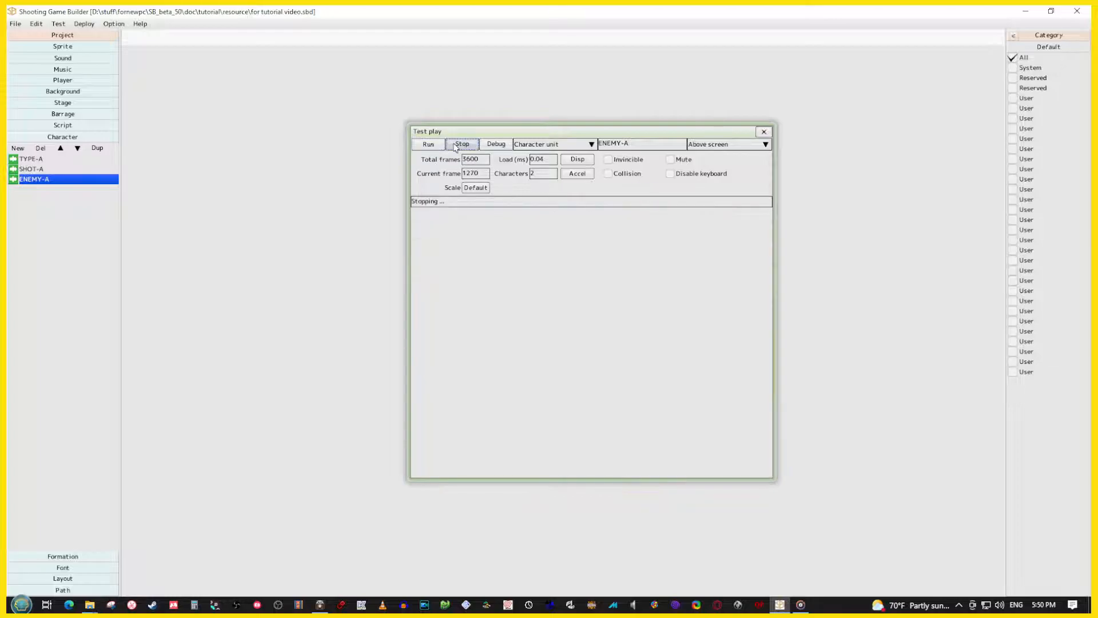
Set the ENEMY sprite's color key to 0xFFFF00FF, save the sprite and rerun the test play
{"action": "left_click", "coordinate": [76, 48]}
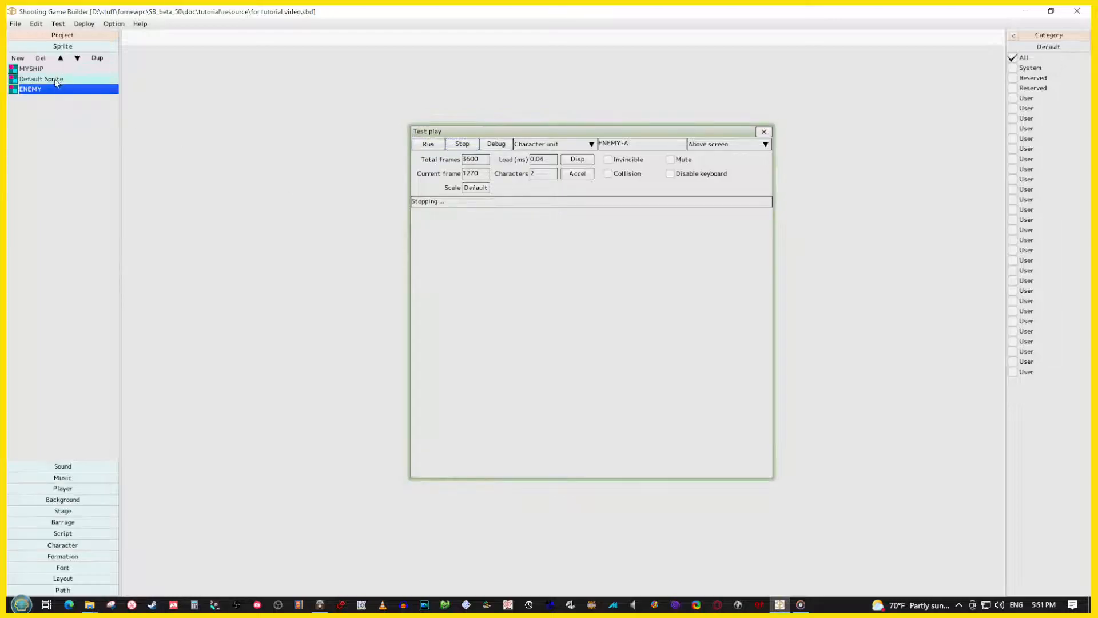
{"action": "double_click", "coordinate": [41, 90]}
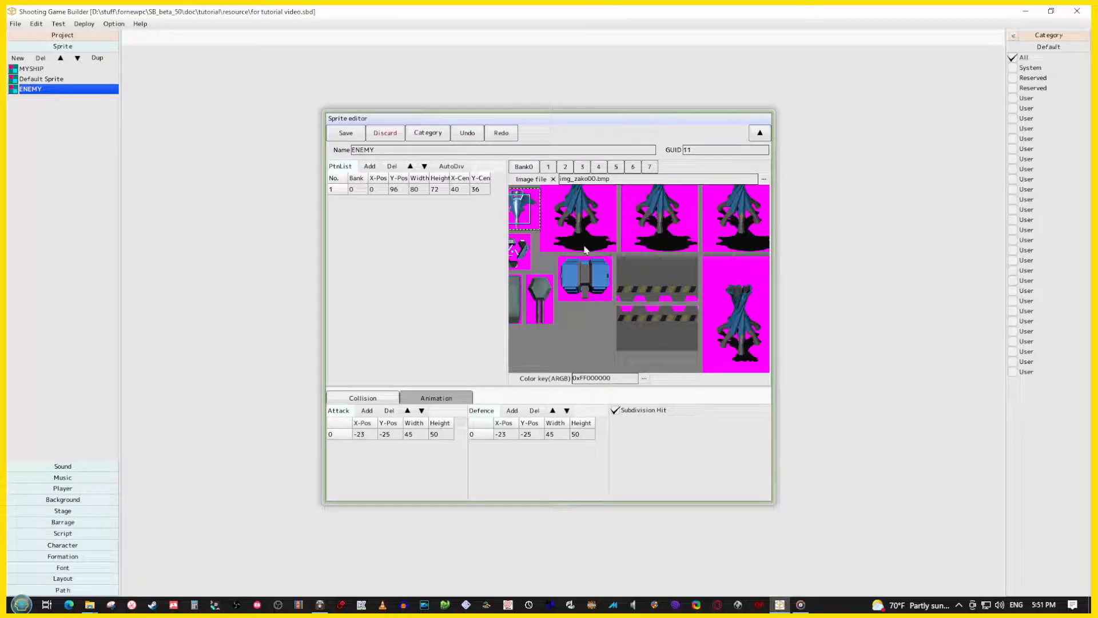
{"action": "scroll", "coordinate": [537, 245], "scroll_direction": "up", "scroll_amount": 3}
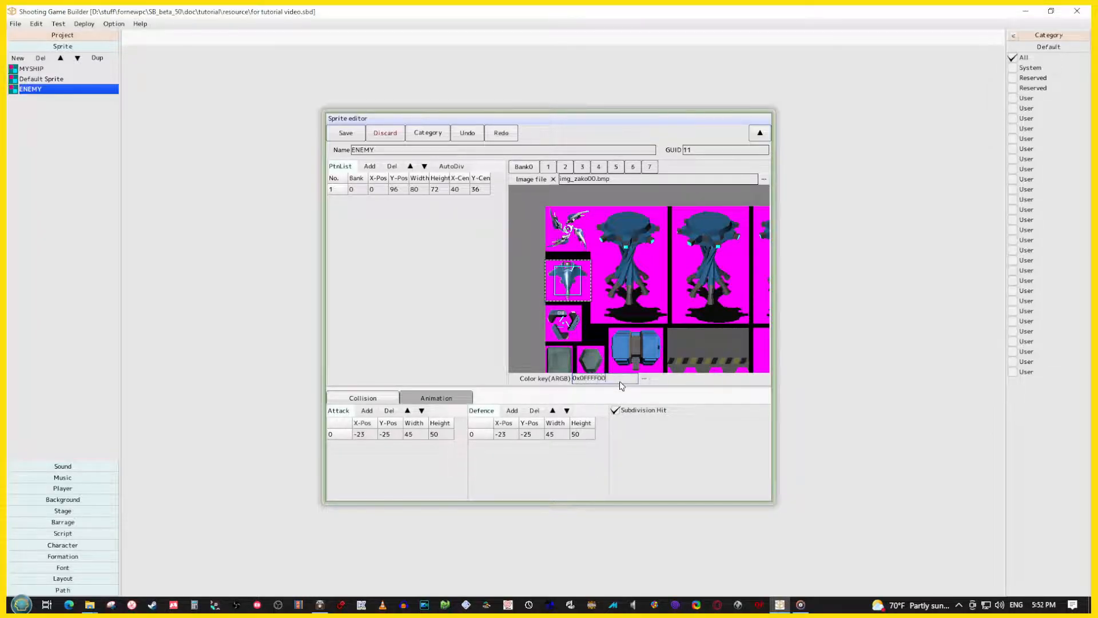
{"action": "key", "text": "BackSpace"}
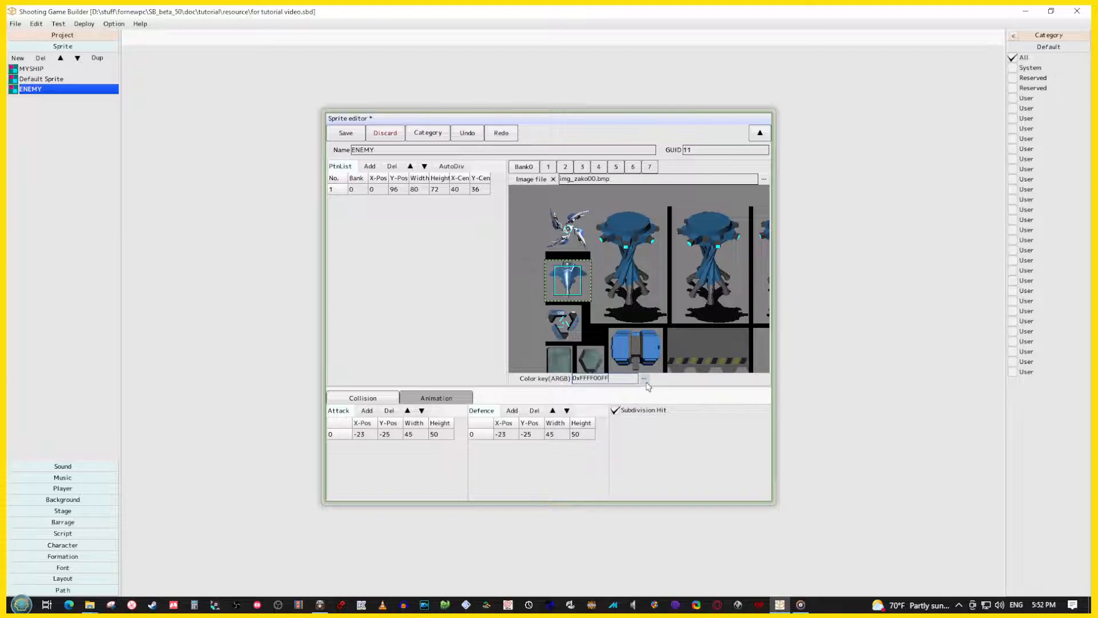
{"action": "left_click", "coordinate": [645, 380]}
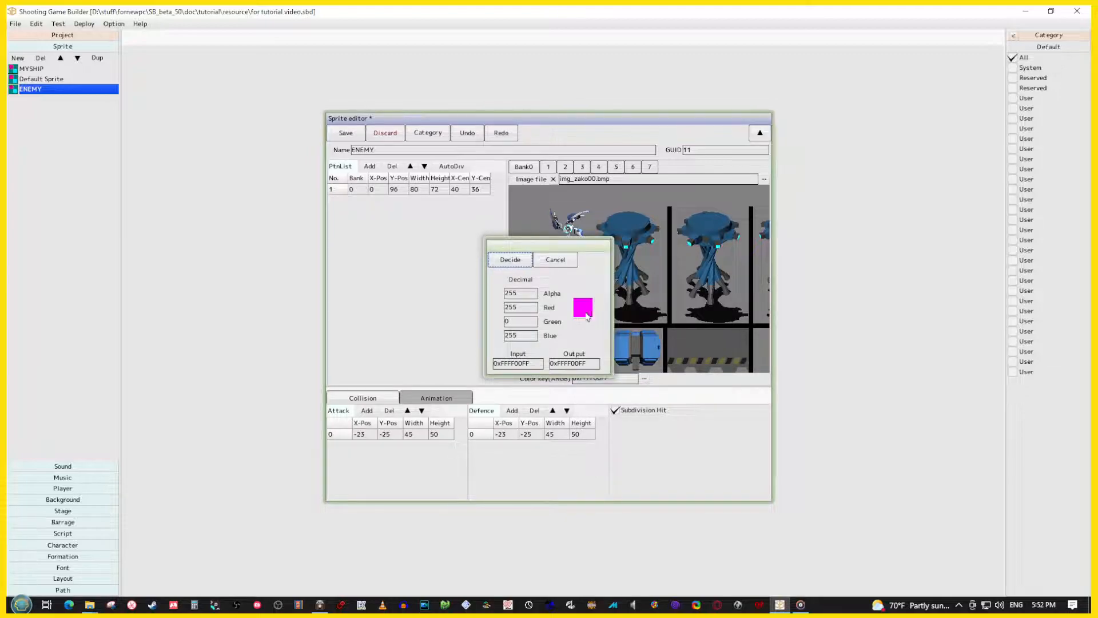
{"action": "left_click", "coordinate": [517, 261]}
{"action": "left_click", "coordinate": [346, 133]}
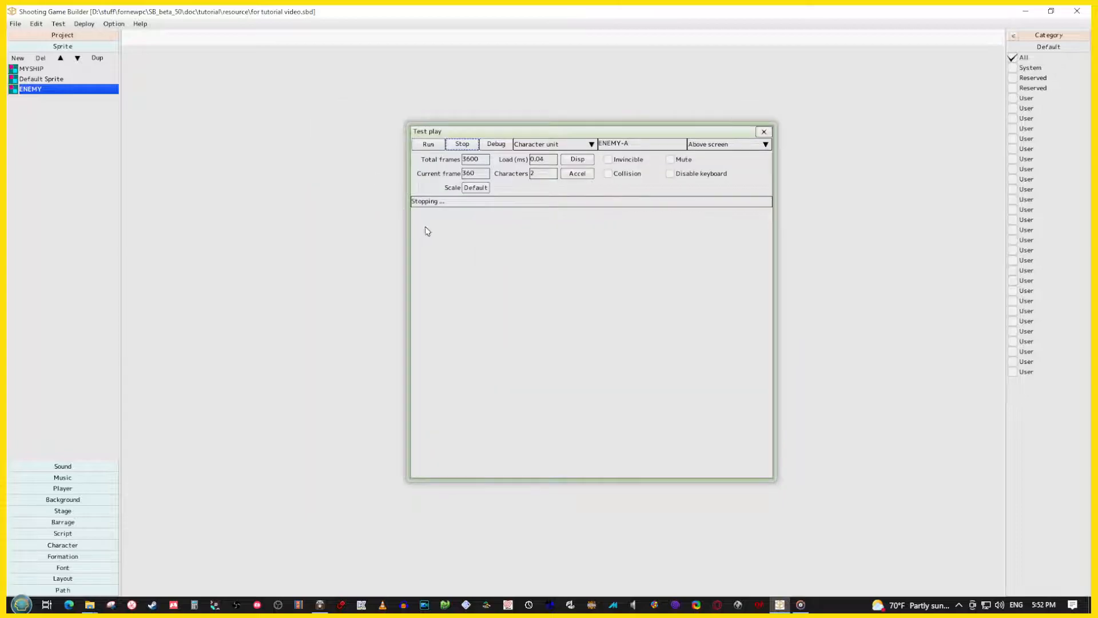
{"action": "left_click", "coordinate": [434, 147]}
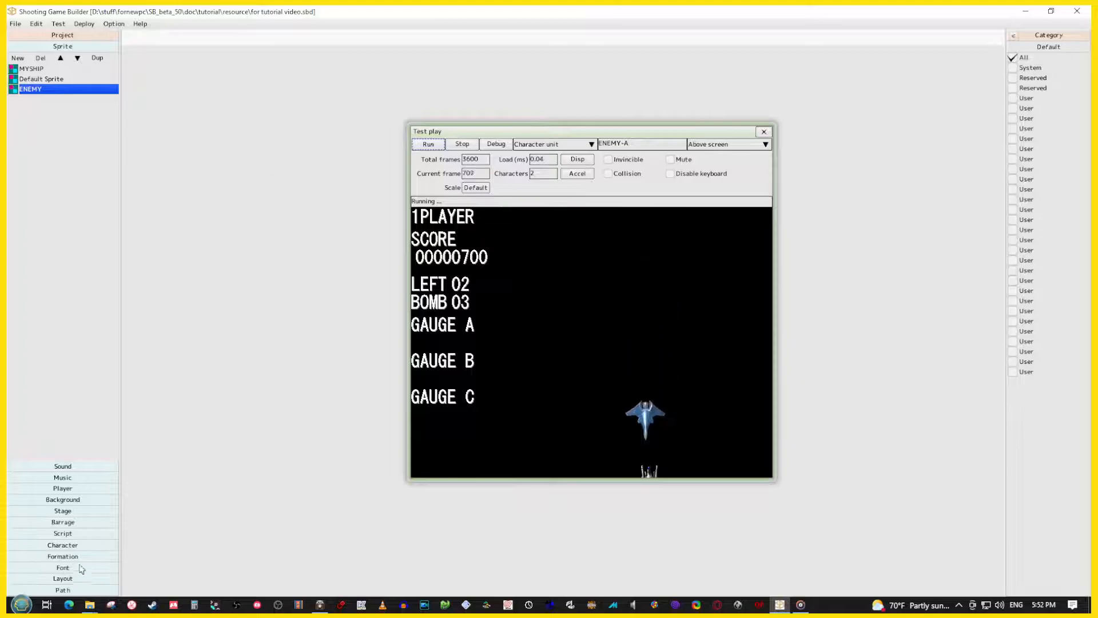
Set ENEMY-A's life to 100 and its script's Move X.Y. panel to Y 500 over 1 frame, and run the test play
{"action": "left_click", "coordinate": [74, 545]}
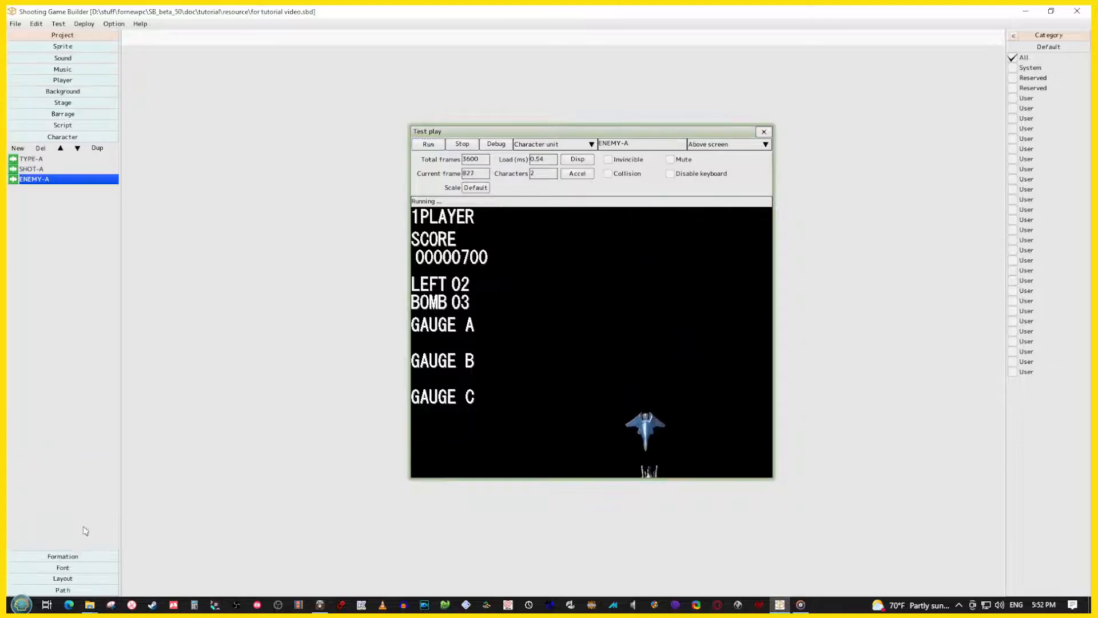
{"action": "double_click", "coordinate": [35, 180]}
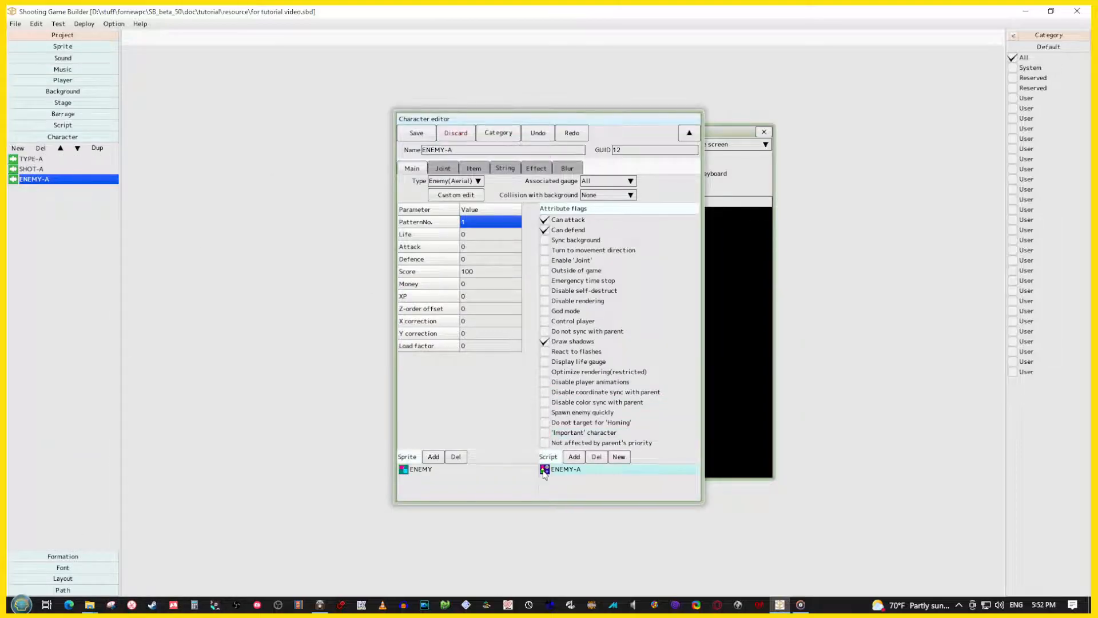
{"action": "double_click", "coordinate": [544, 473]}
{"action": "left_click", "coordinate": [555, 331]}
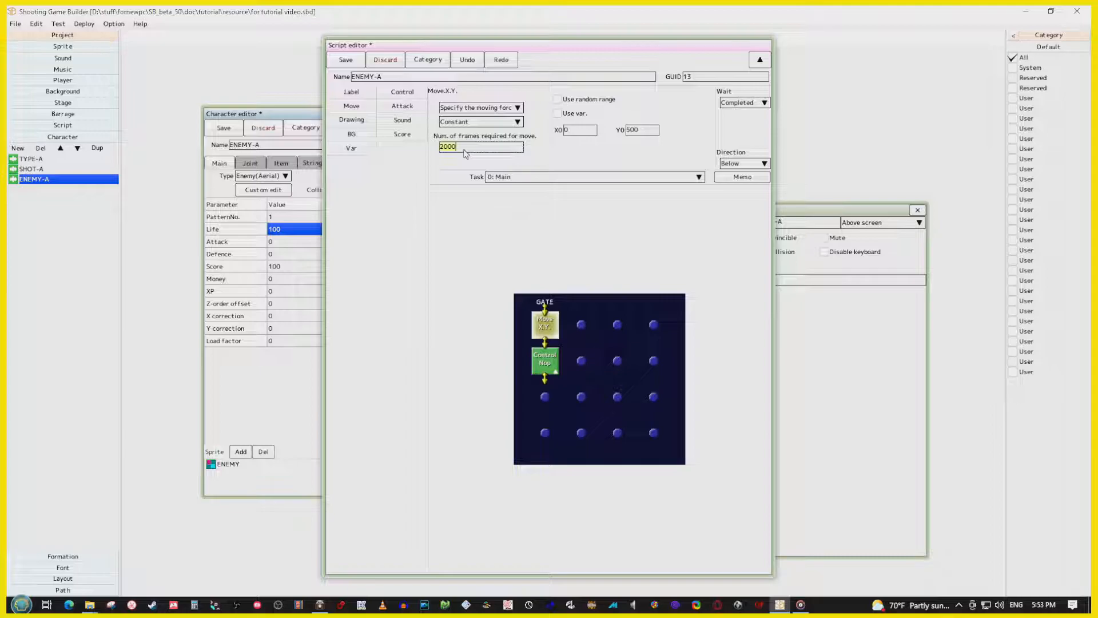
{"action": "left_click", "coordinate": [863, 372]}
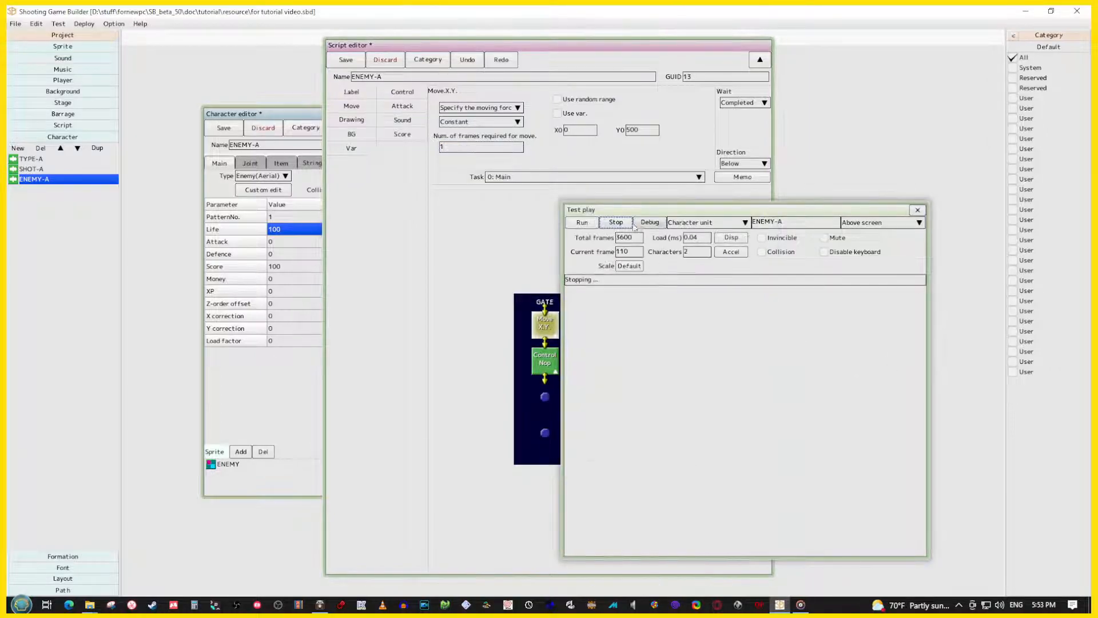
{"action": "left_click", "coordinate": [581, 222]}
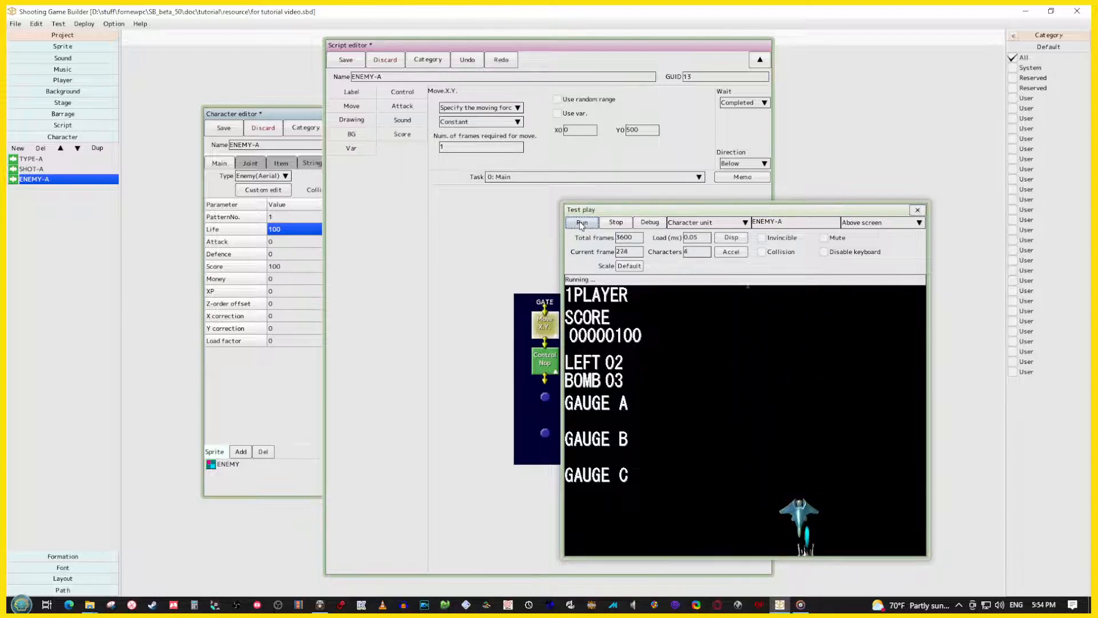
Set the Move X.Y. panel's Y value to 200 and restart the test play
{"action": "double_click", "coordinate": [646, 131]}
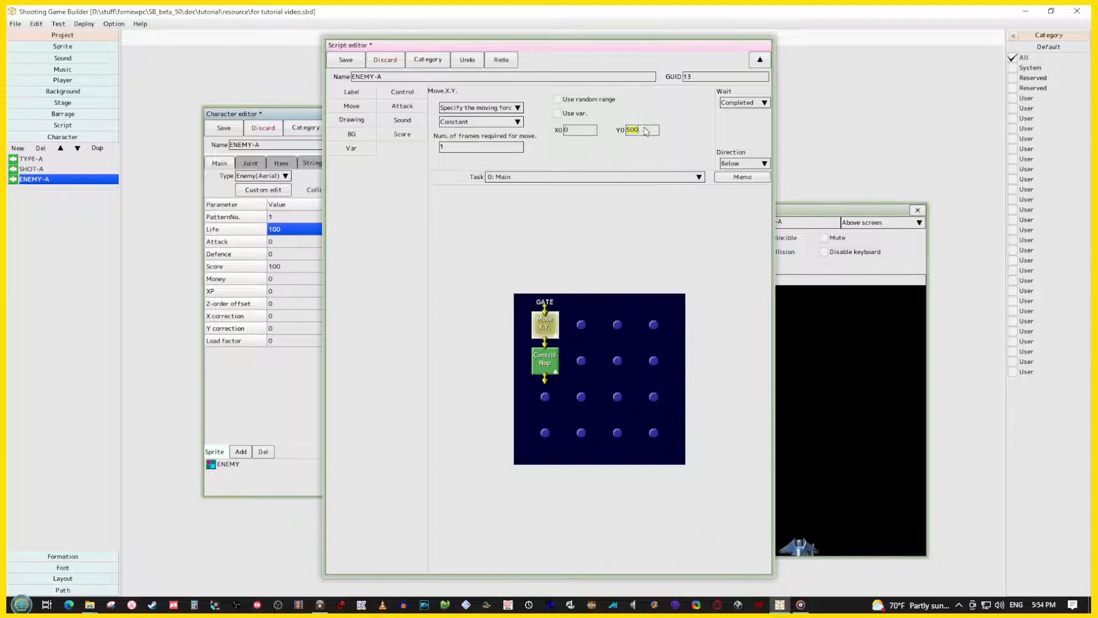
{"action": "type", "text": "200"}
{"action": "left_click", "coordinate": [613, 222]}
{"action": "left_click", "coordinate": [584, 223]}
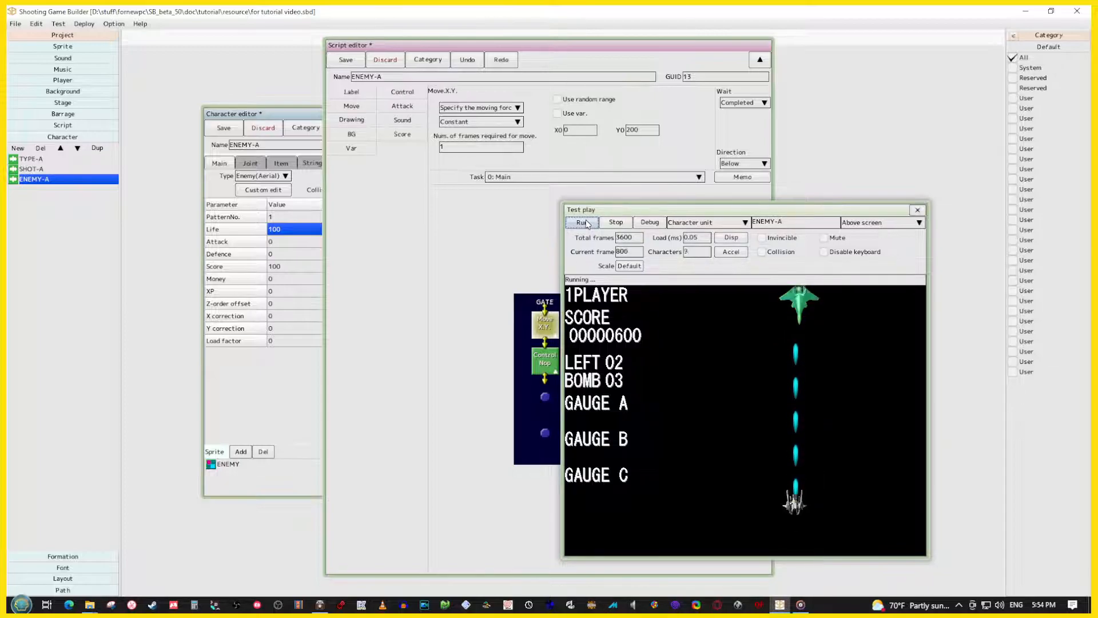
Set ENEMY-A's life to 1 and rerun the test play
{"action": "left_click", "coordinate": [289, 117]}
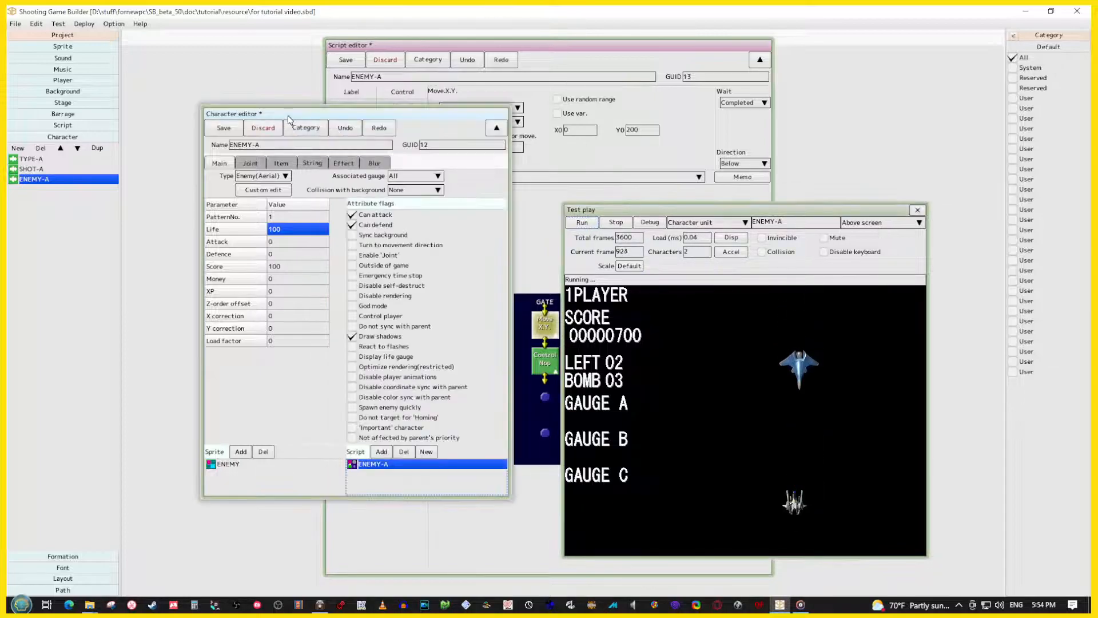
{"action": "left_click", "coordinate": [283, 229]}
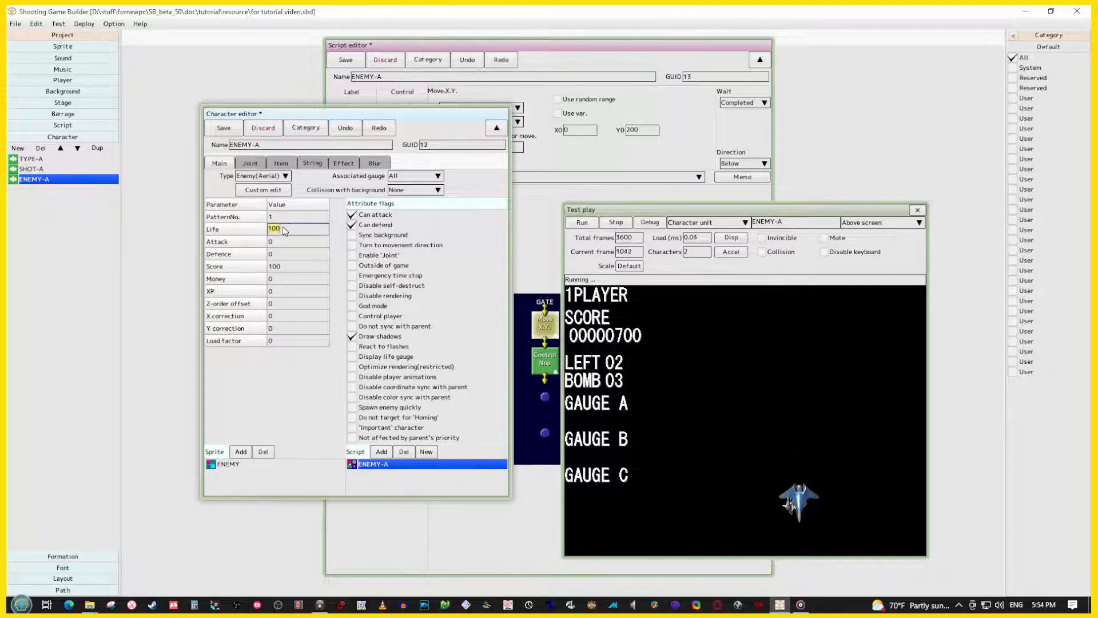
{"action": "type", "text": "1"}
{"action": "key", "text": "Return"}
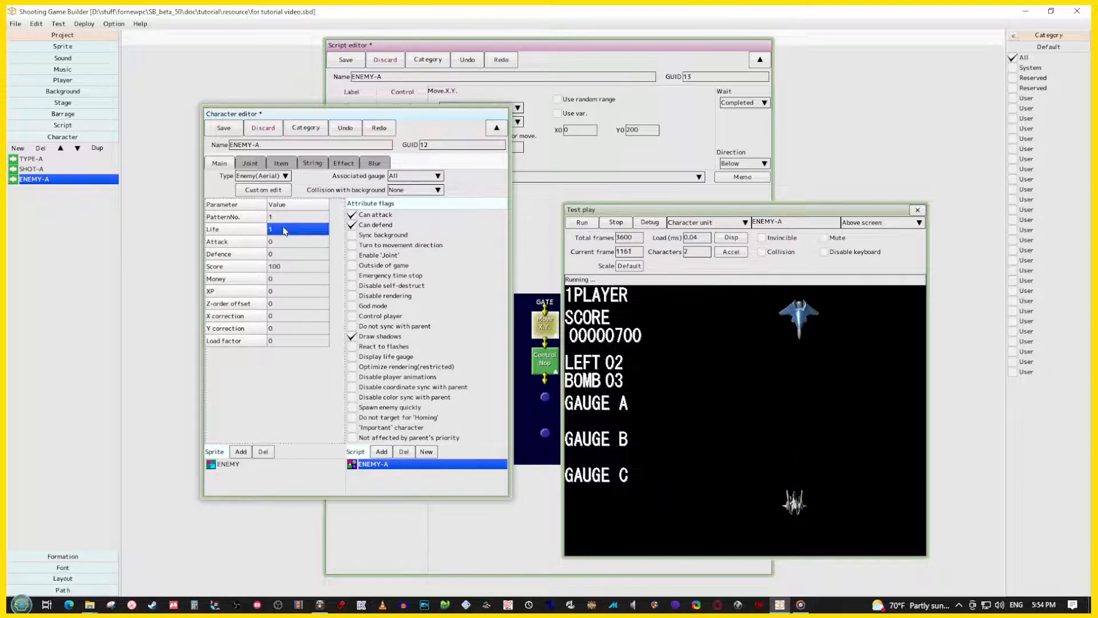
{"action": "left_click", "coordinate": [583, 223]}
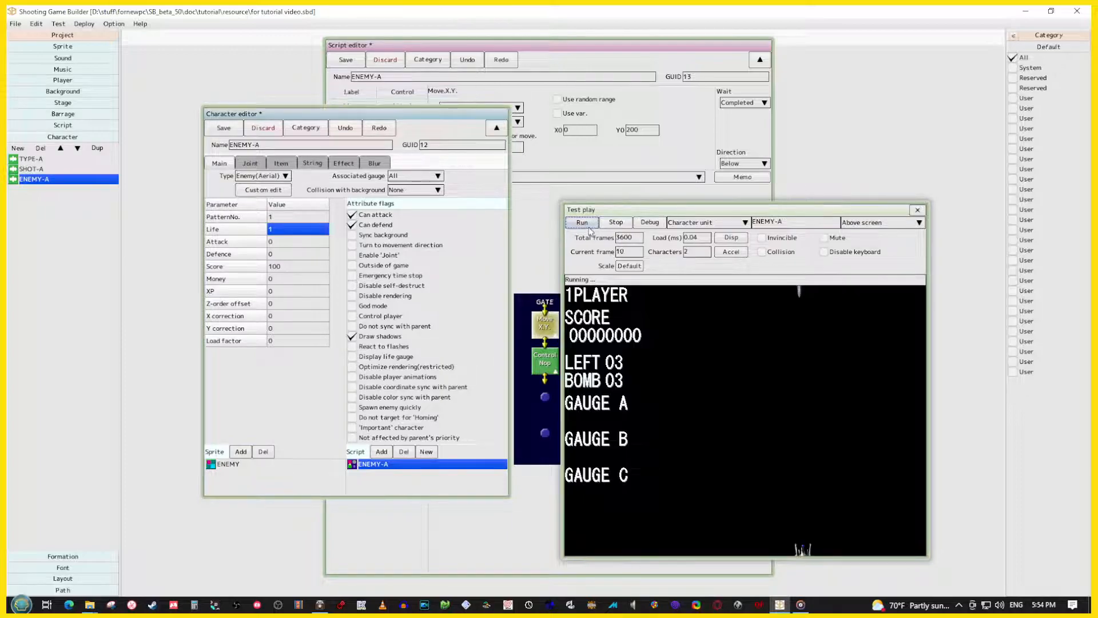